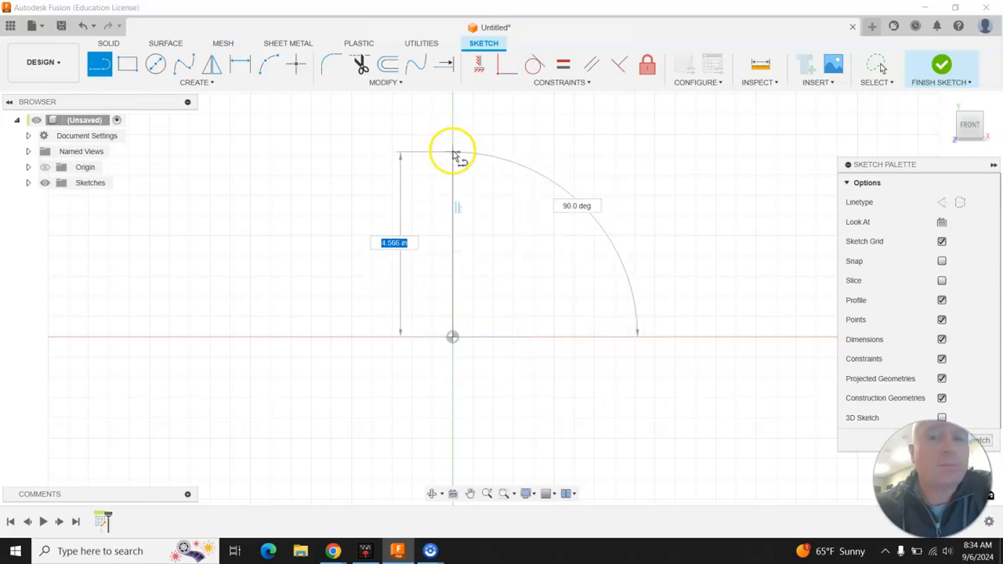
Draw the path's vertical line, angled-up segment, flat top and two descending segments
left_click(453, 169)
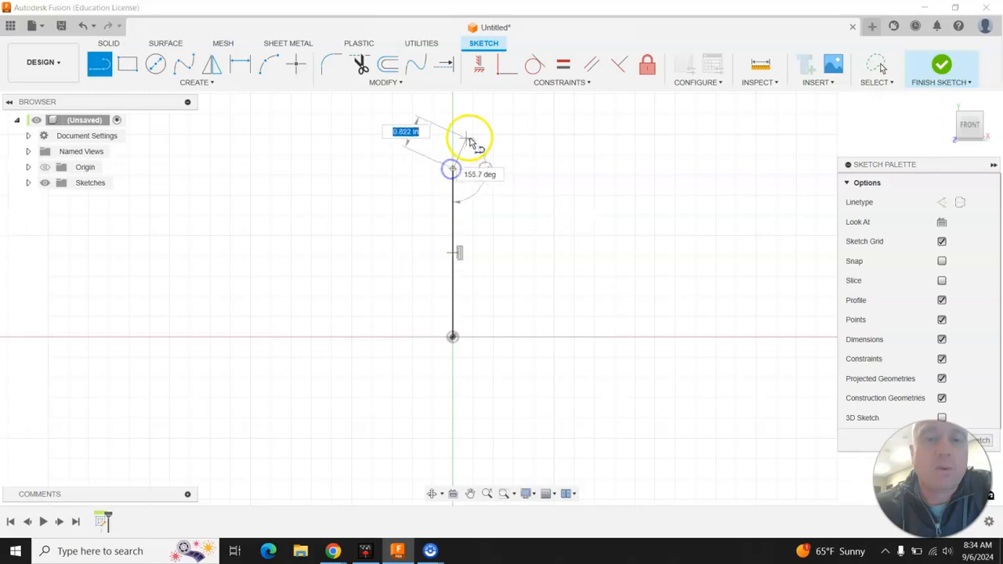
left_click(508, 114)
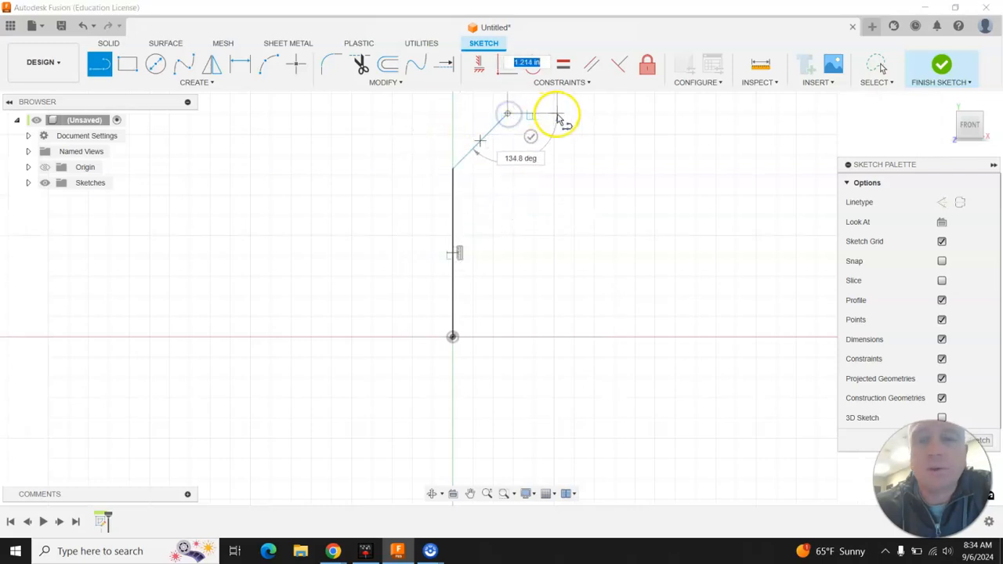
left_click(595, 115)
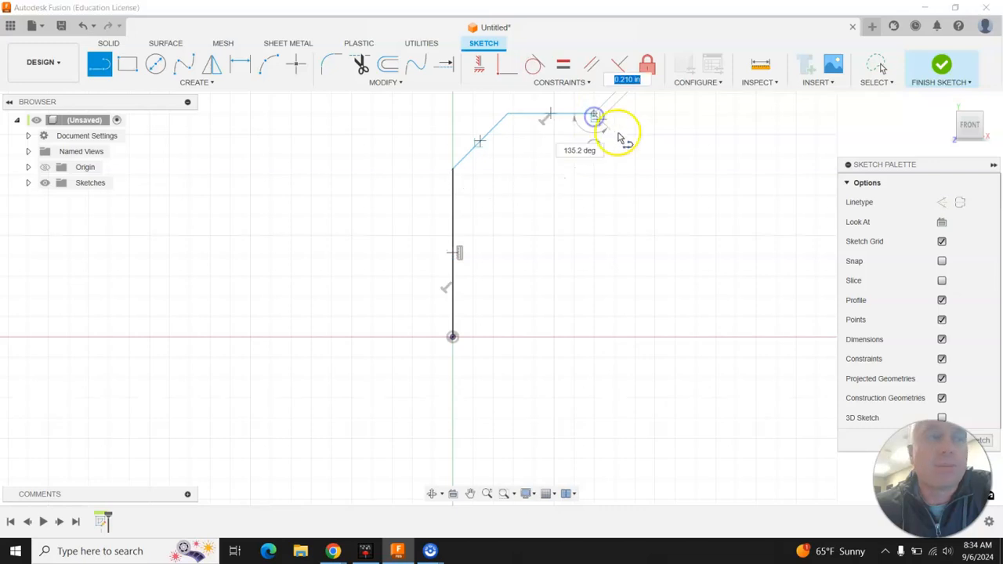
left_click(656, 181)
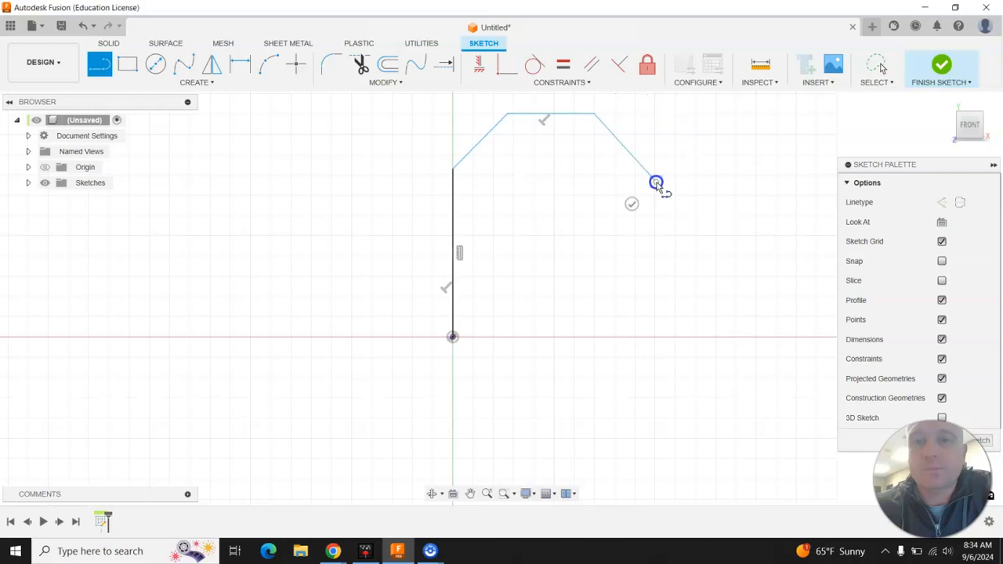
left_click(605, 253)
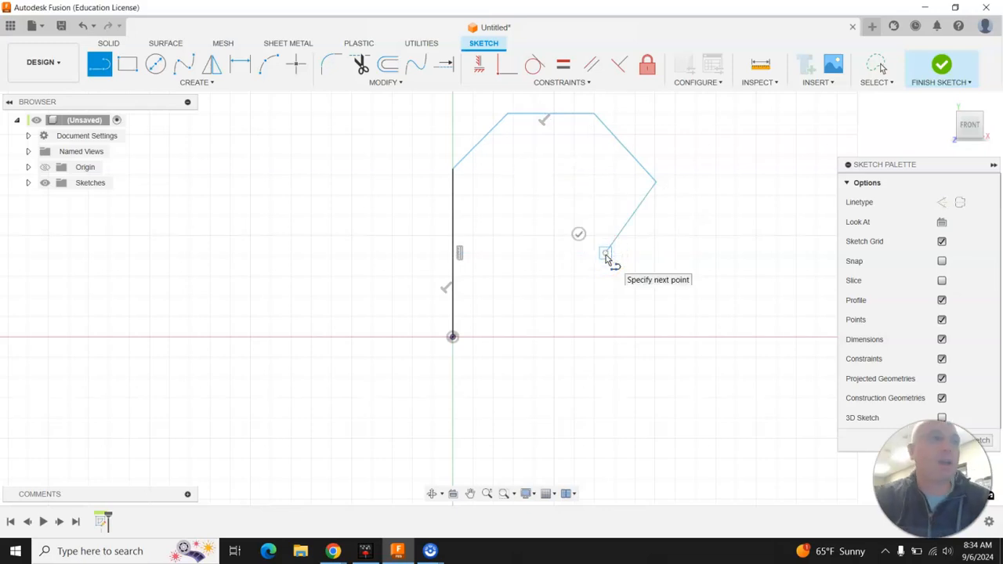
key("Escape")
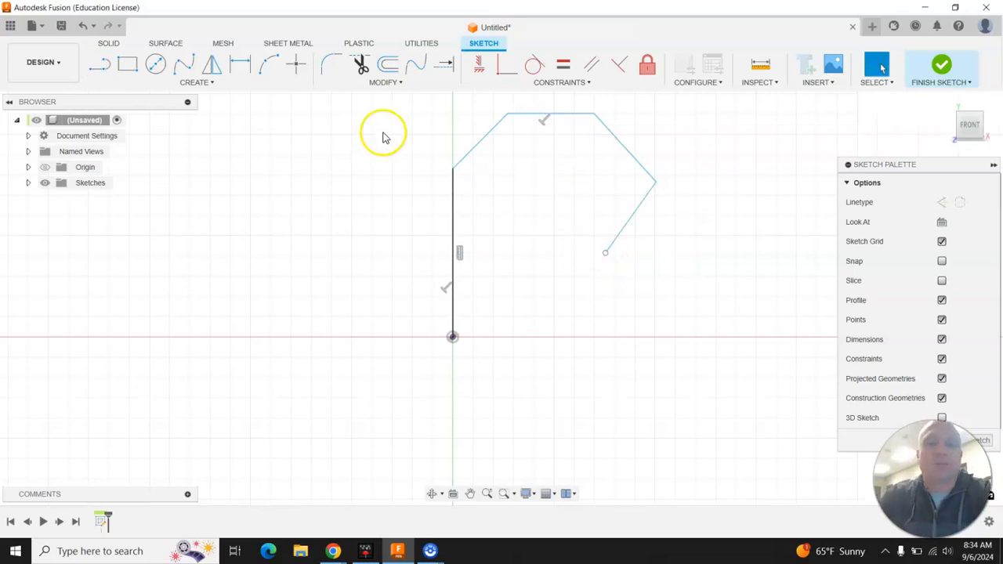
Dimension the vertical line to 5.00 and the first diagonal to 4.00
left_click(240, 64)
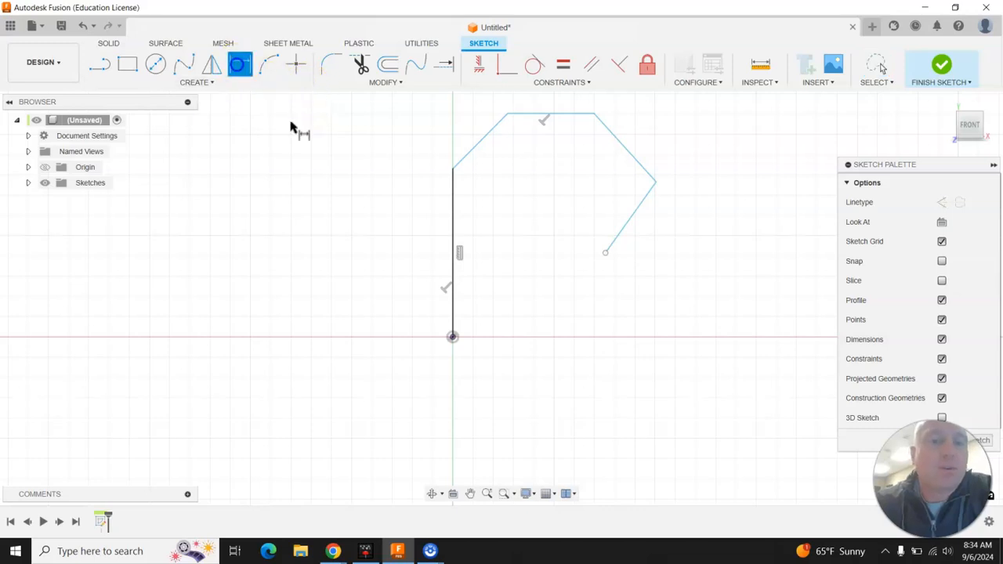
left_click(454, 205)
left_click(392, 227)
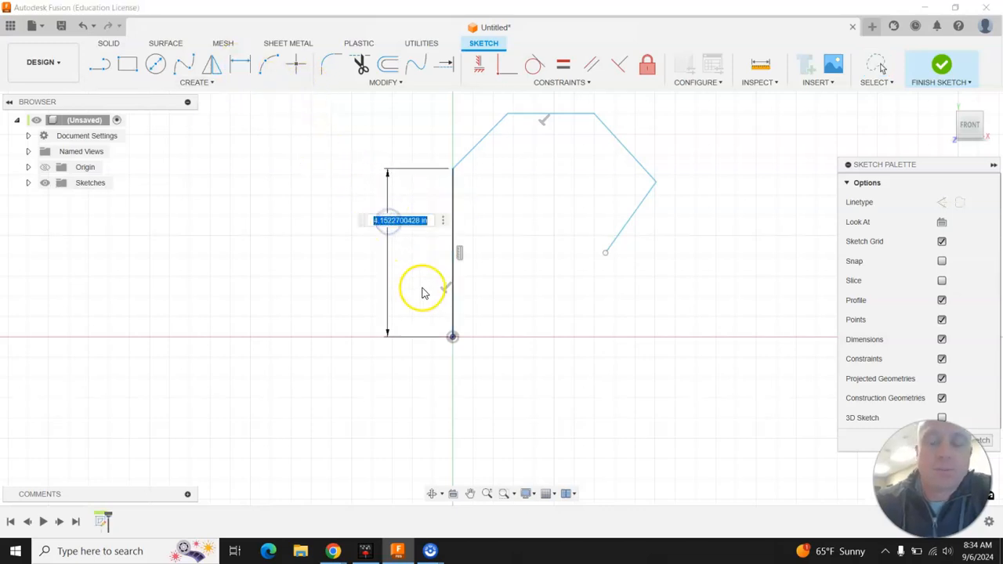
key("Return")
scroll(463, 379, "down", 2)
scroll(505, 126, "up", 1)
scroll(505, 125, "up", 1)
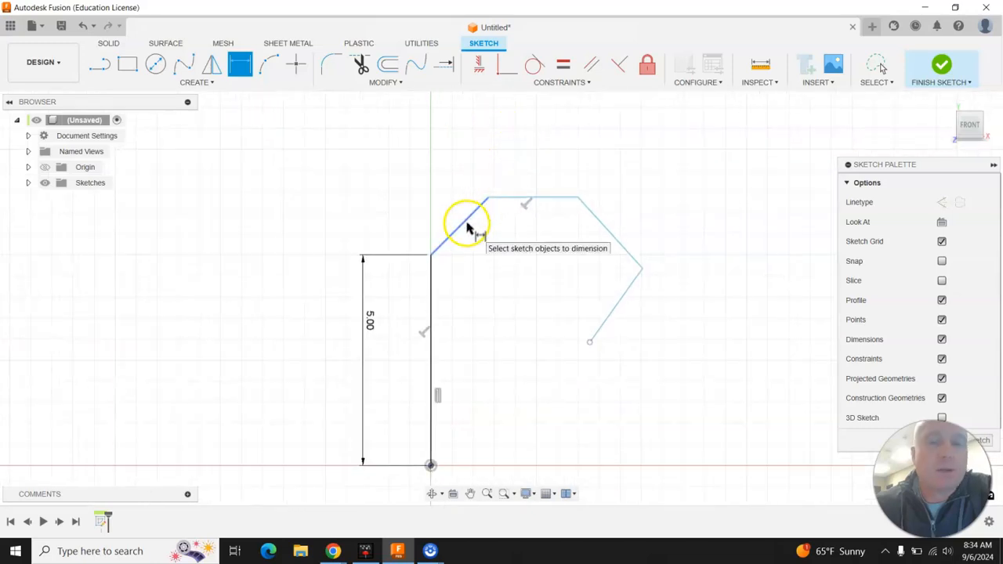
left_click(465, 225)
left_click(452, 212)
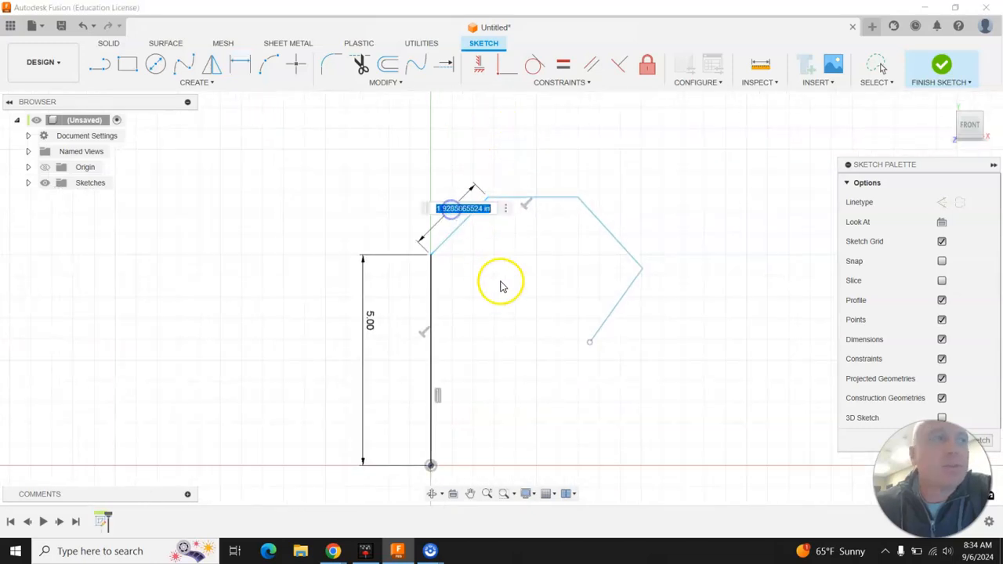
type("4")
key("Return")
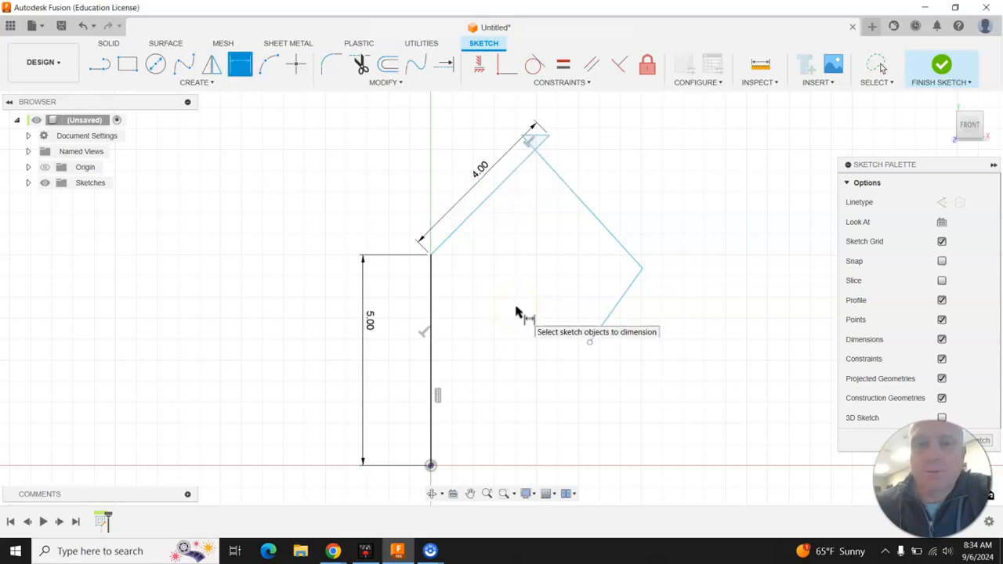
key("Escape")
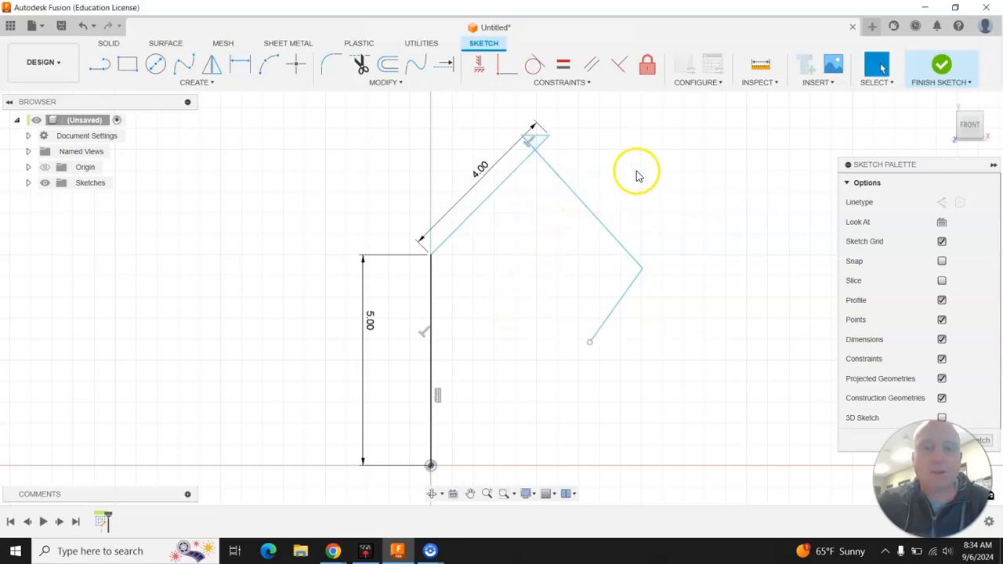
Drag the top segment, right corner and free end further right to widen the path
left_click_drag(524, 138, 648, 137)
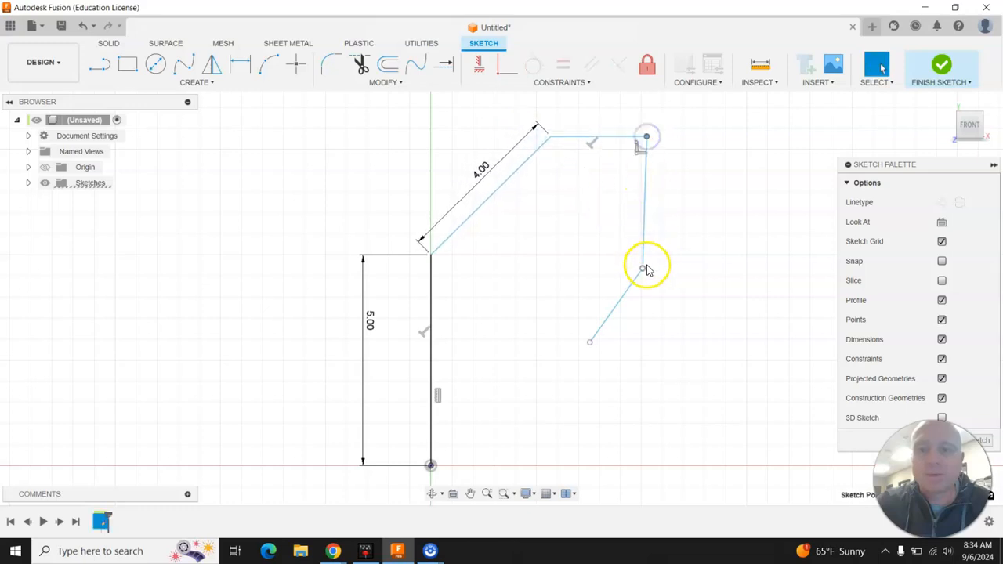
left_click_drag(643, 275, 742, 240)
mouse_move(590, 342)
left_mouse_down()
mouse_move(609, 353)
mouse_move(725, 357)
left_mouse_up()
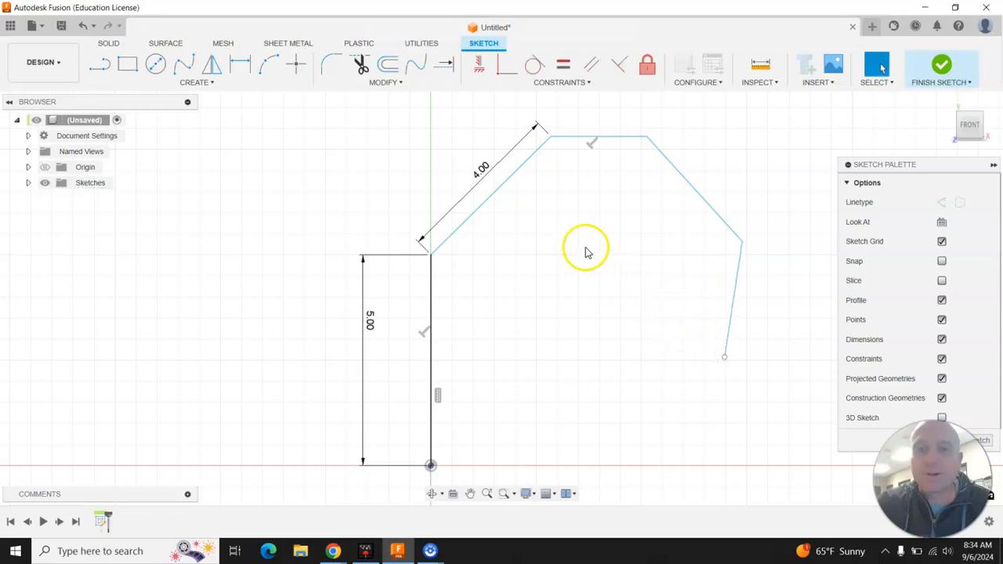
Dimension the top line to 5.00, then pull the right corner and lower end outward
left_click(241, 64)
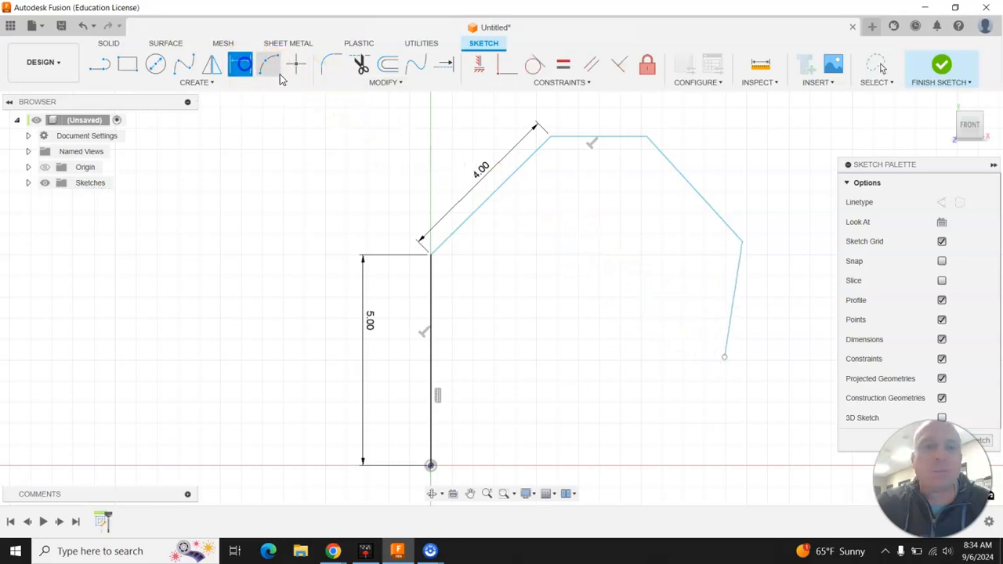
left_click(584, 138)
left_click(597, 117)
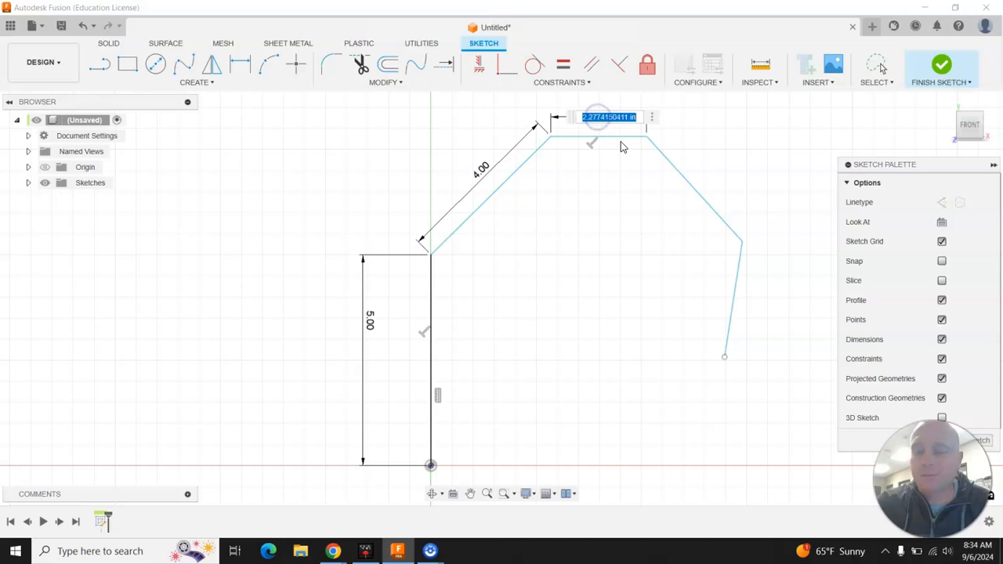
type("5")
key("Return")
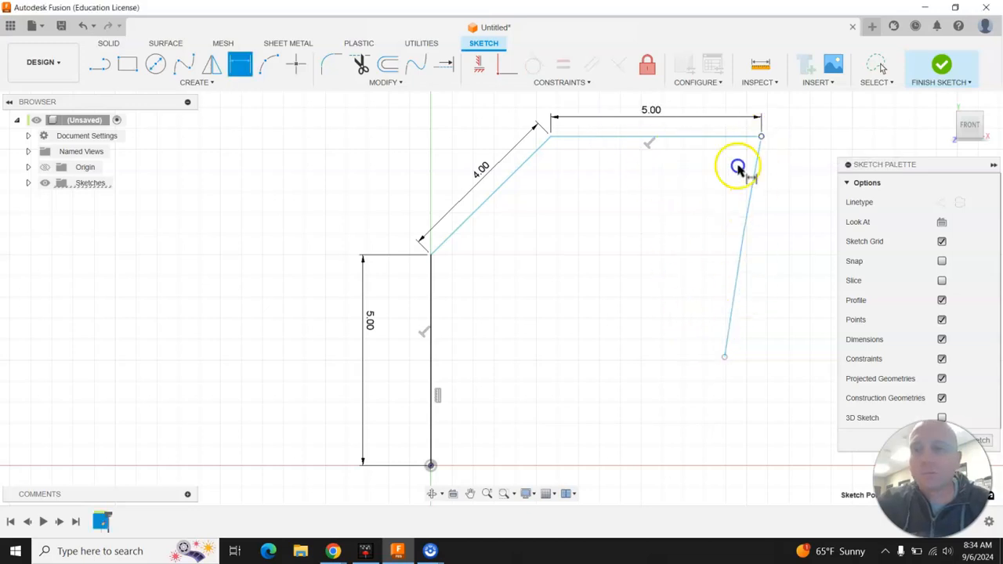
key("Escape")
left_click_drag(725, 362, 753, 406)
left_click_drag(746, 232, 819, 199)
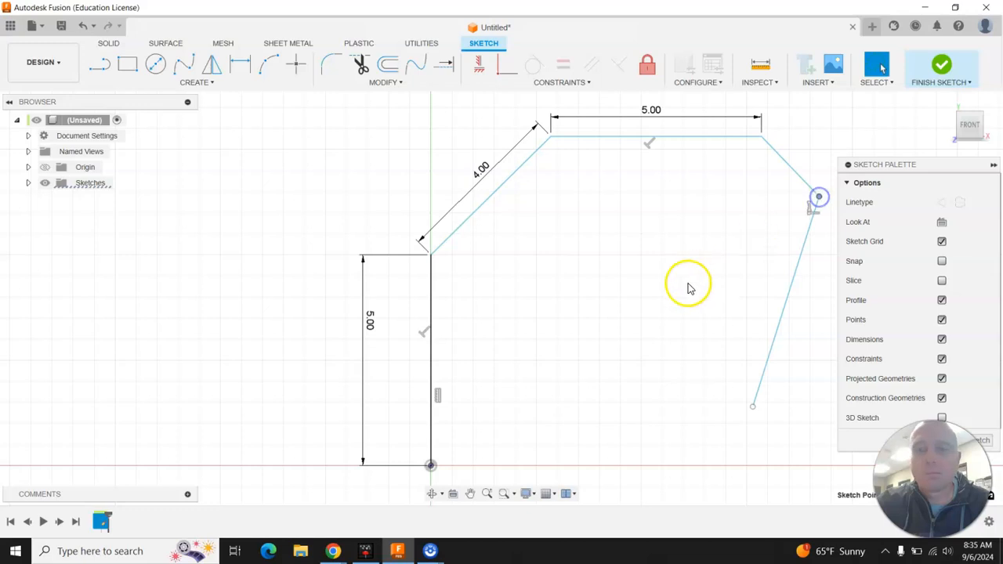
scroll(454, 316, "down", 3)
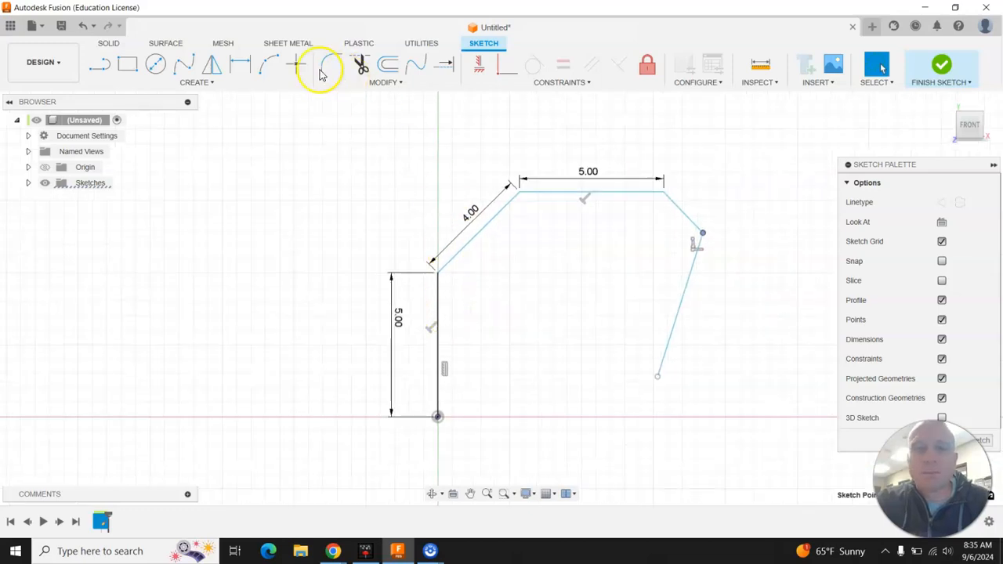
Dimension the right slanted line to 5.00 and the lower slanted line to 4.00
left_click(240, 64)
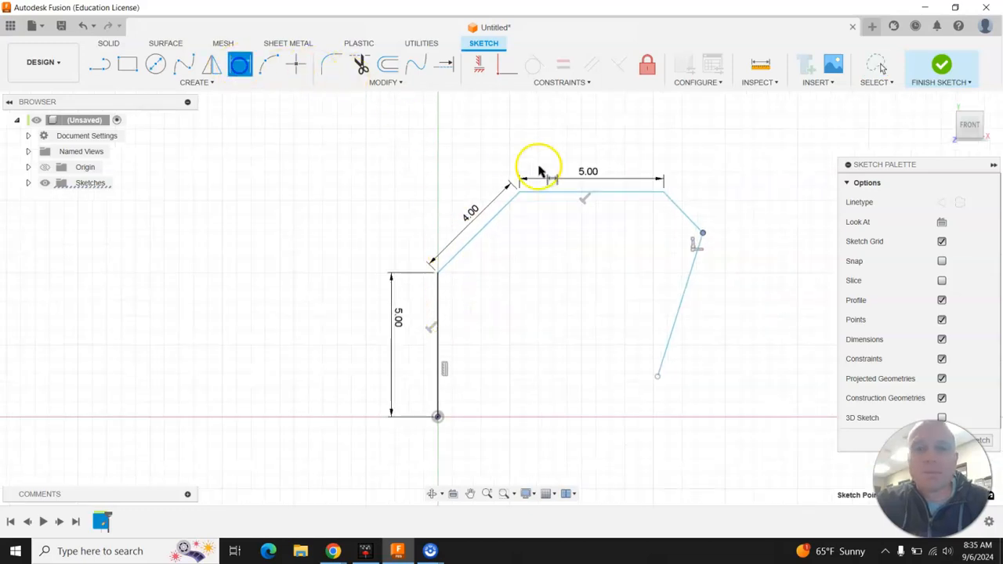
left_click(681, 205)
left_click(704, 189)
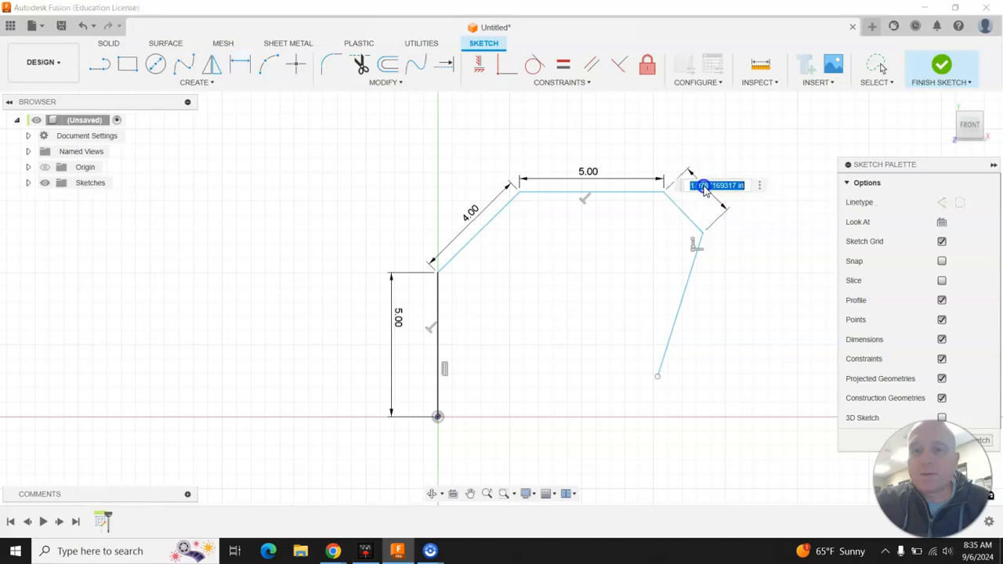
key("Return")
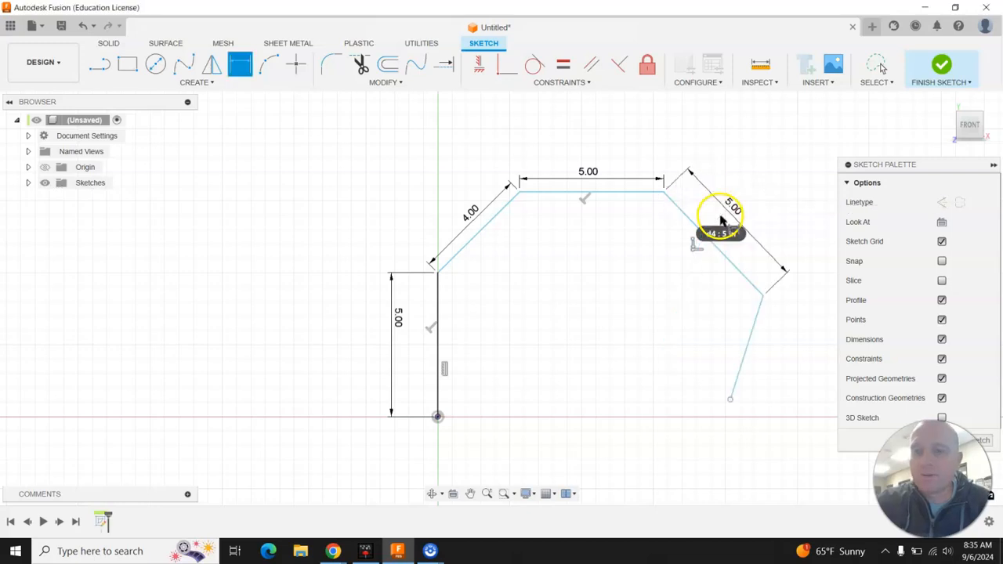
left_click(754, 333)
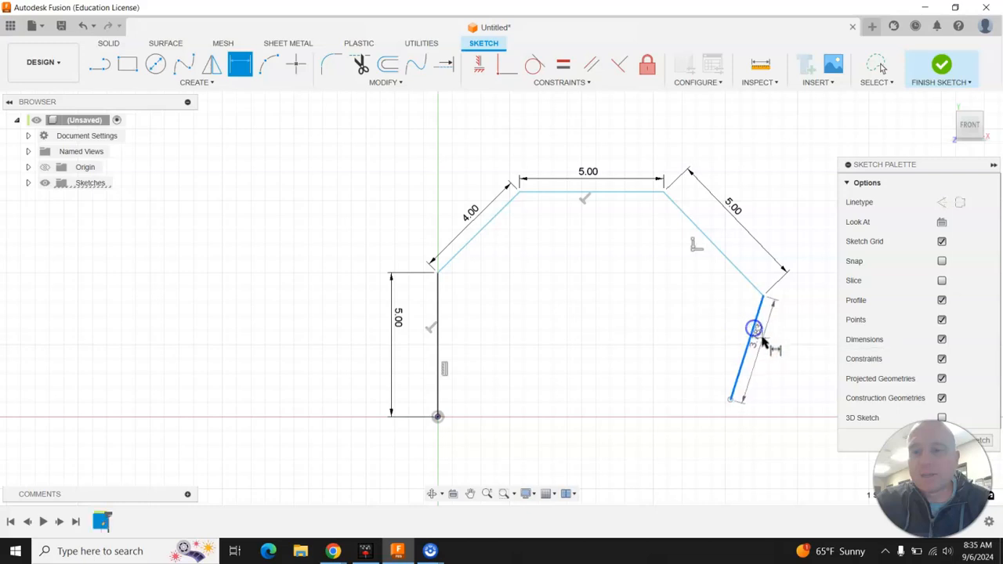
left_click(761, 376)
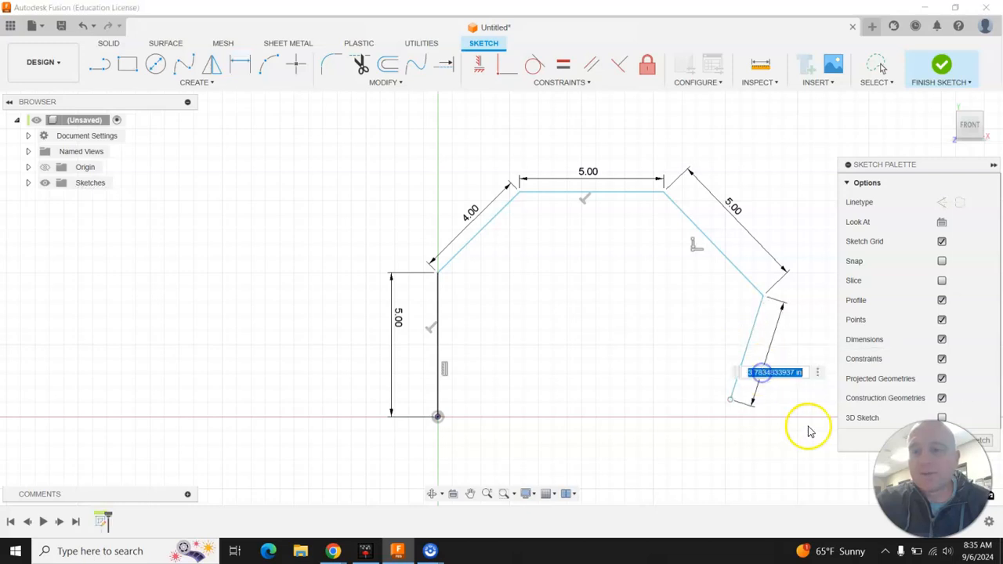
type("4")
key("Return")
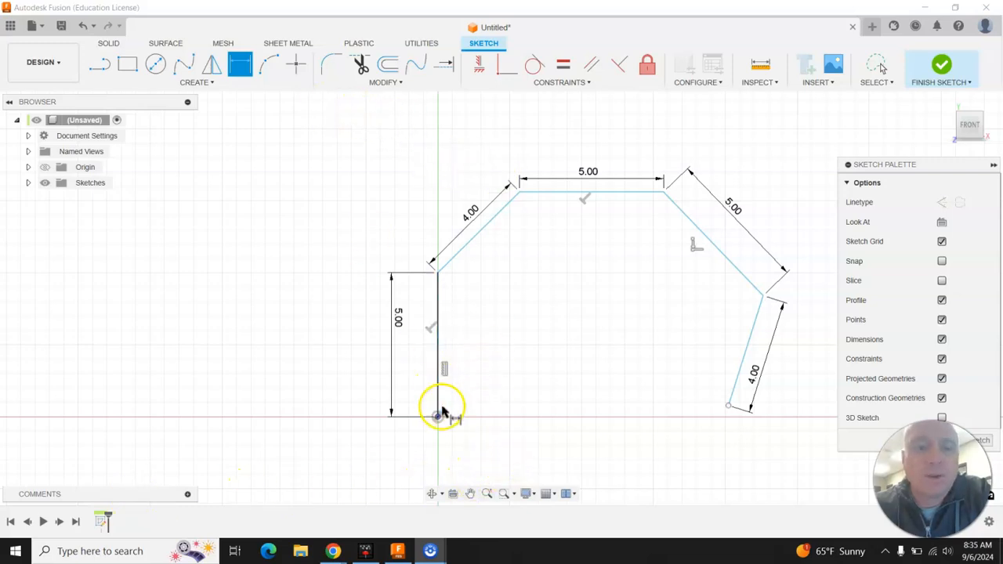
Add a 2.00 horizontal dimension from the origin to the top line's start
left_click(438, 417)
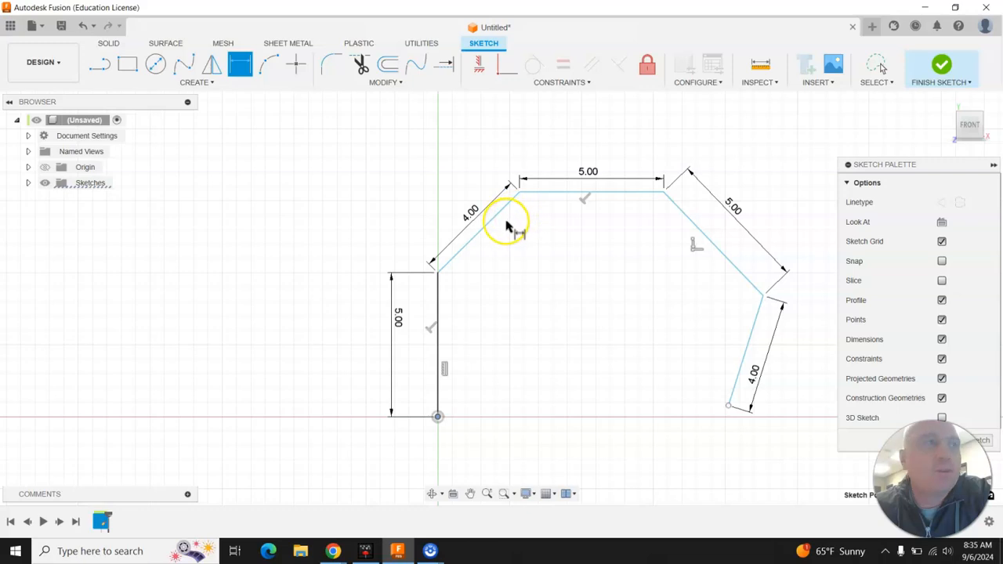
left_click(519, 192)
left_click(478, 463)
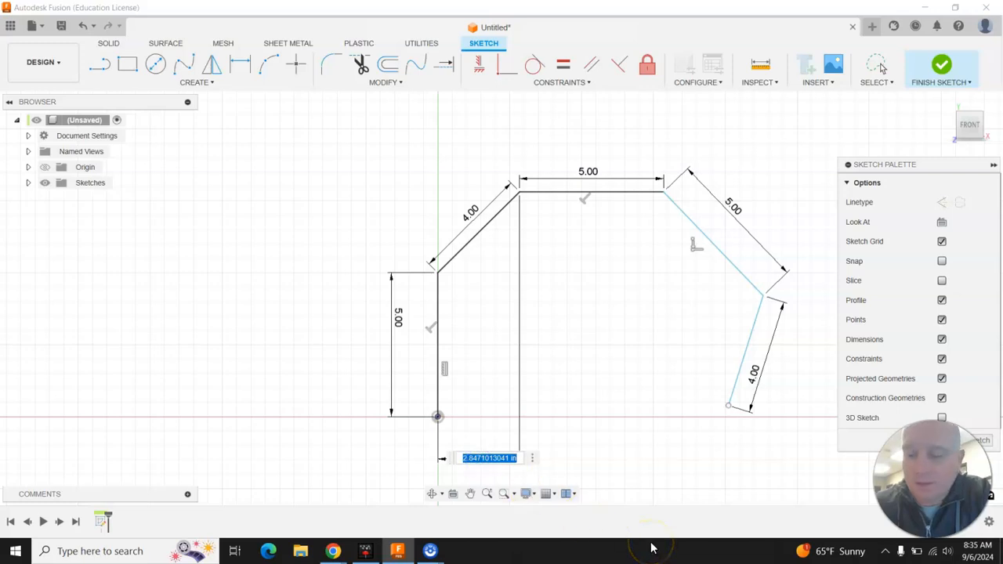
type("2")
key("Return")
Attempt a 7.00 horizontal dimension to the top line's right end, cancelling it as over-constraining
left_click(437, 417)
left_click(638, 174)
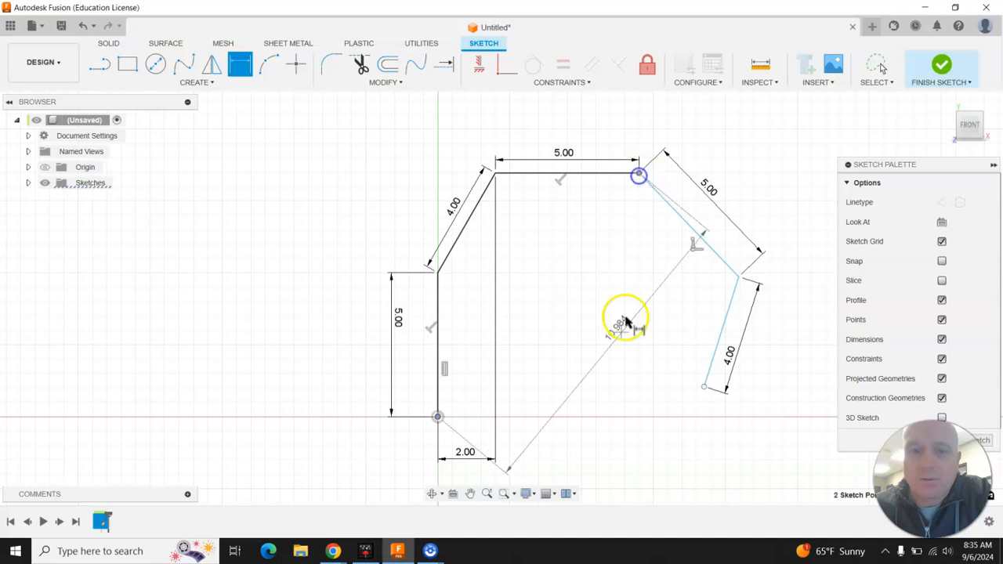
scroll(533, 396, "down", 2)
scroll(533, 368, "down", 2)
scroll(557, 453, "up", 3)
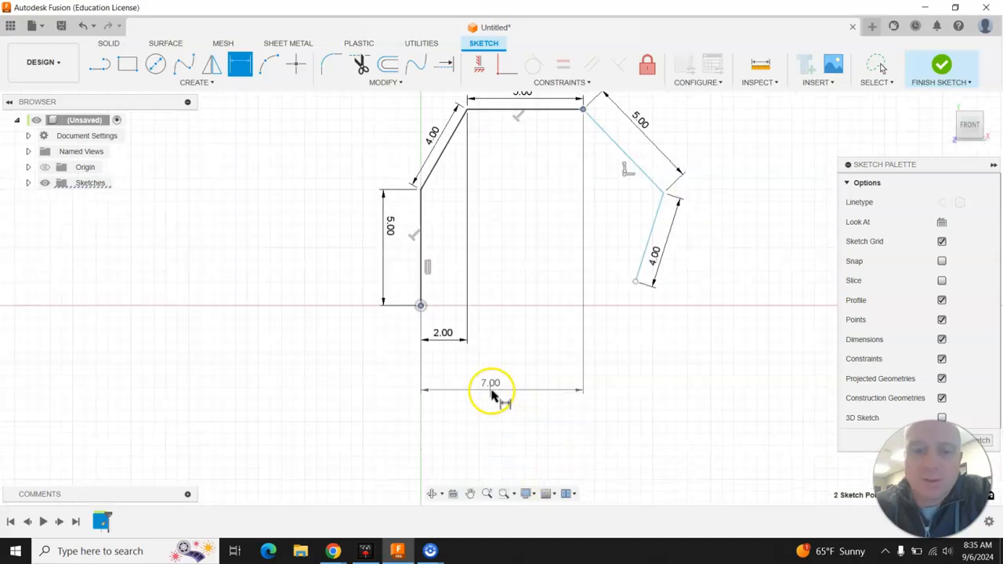
left_click(488, 366)
left_click(637, 319)
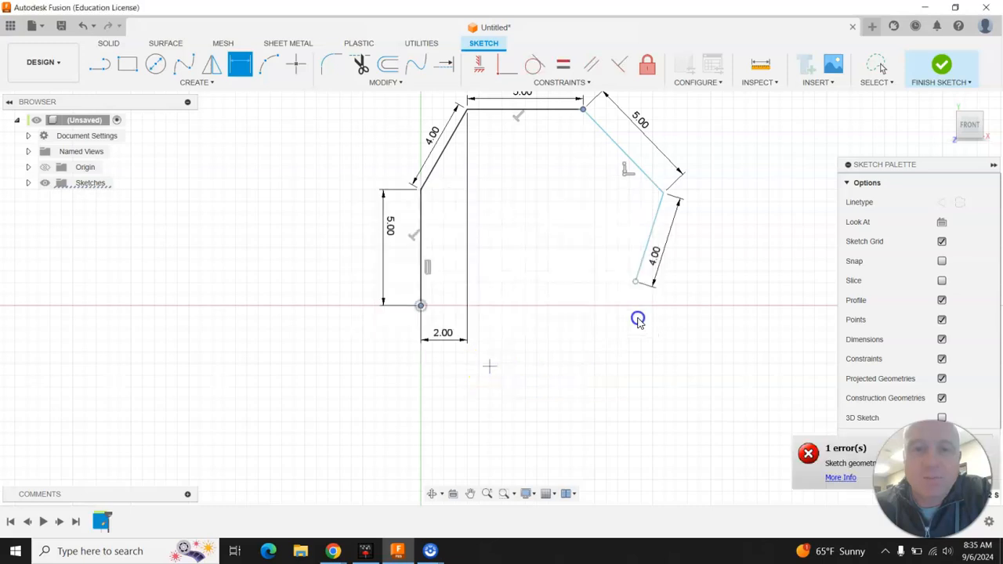
key("Escape")
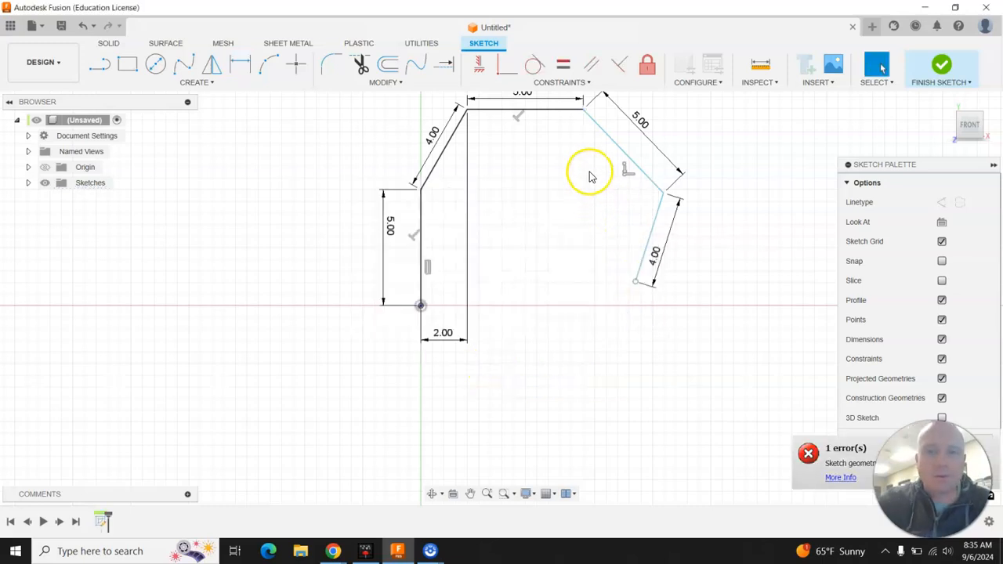
Add a 10.00 horizontal dimension from the origin to the right corner
left_click(239, 62)
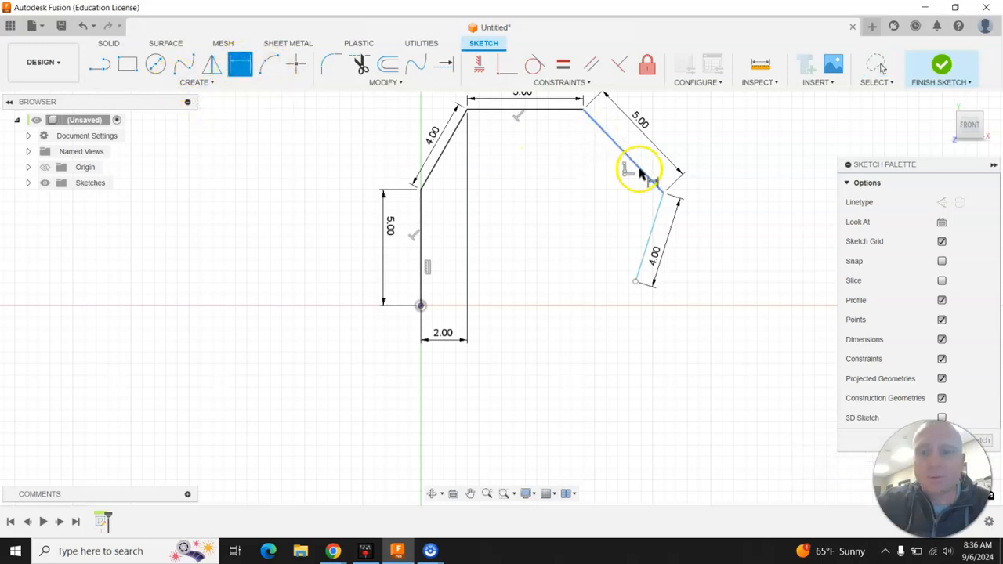
left_click(660, 195)
left_click(423, 306)
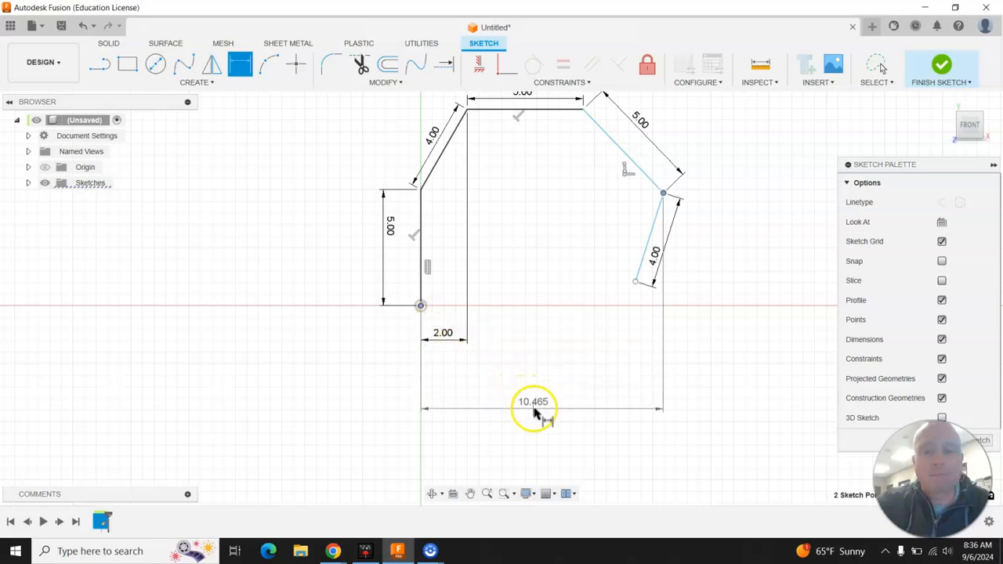
left_click(519, 374)
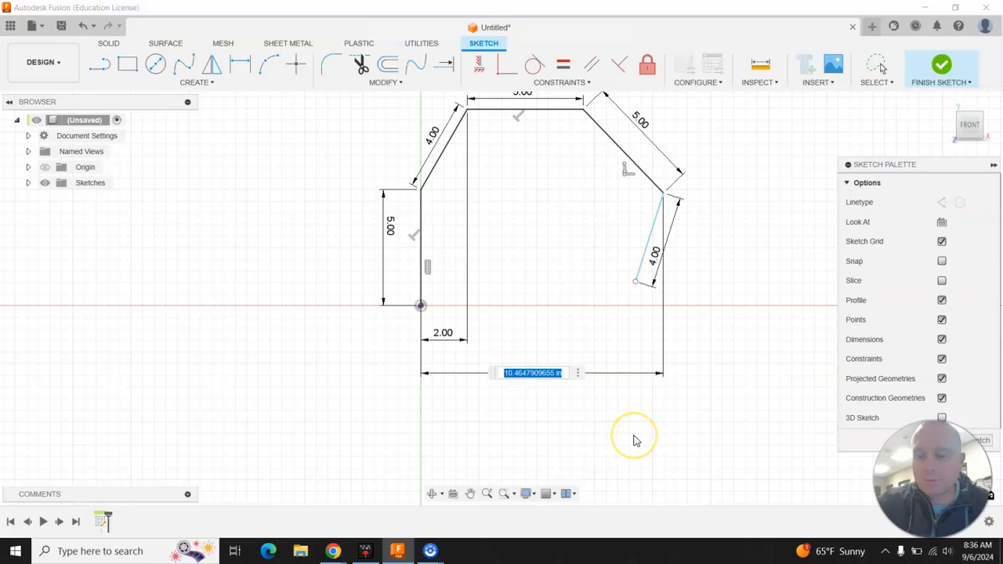
key("Return")
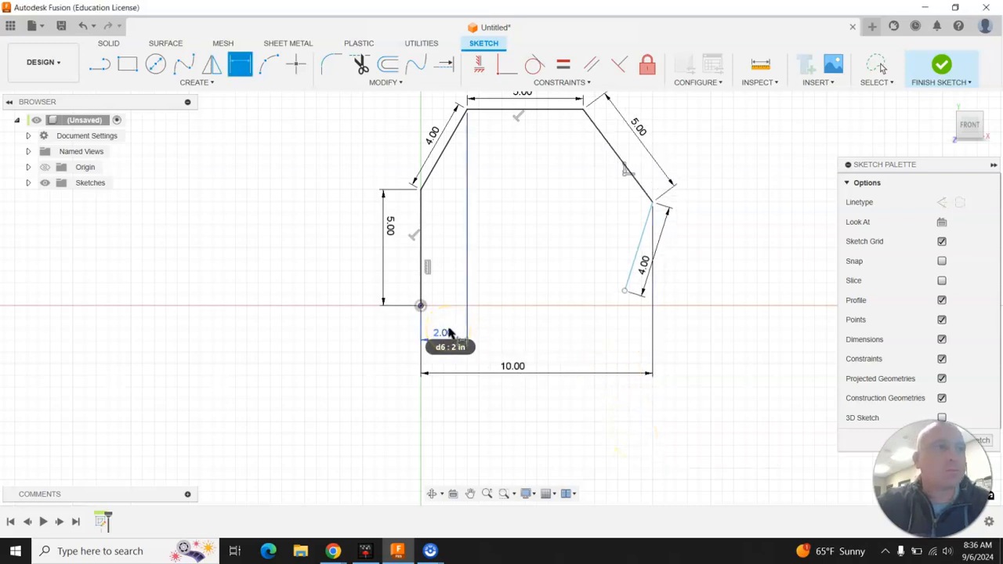
left_click(476, 334)
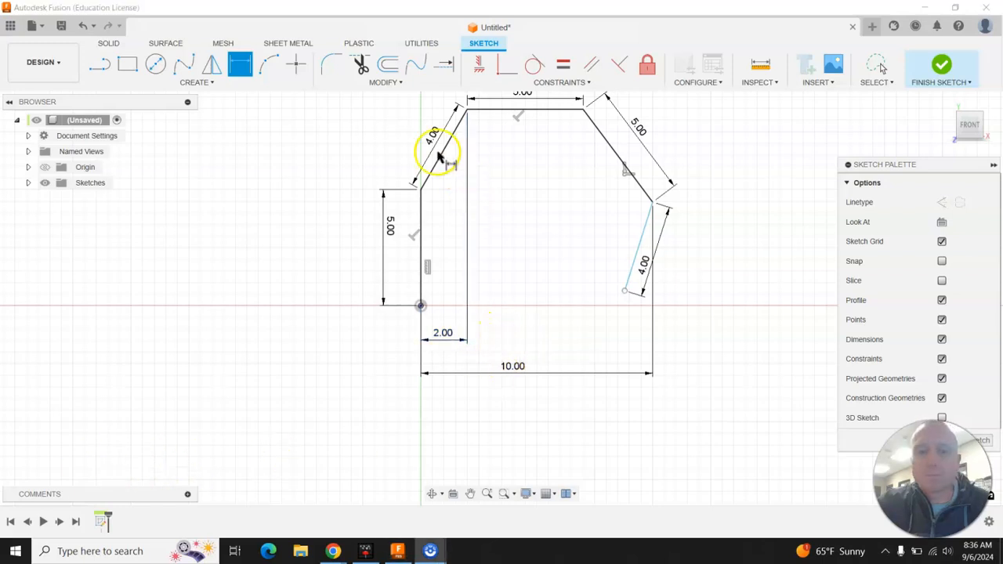
Dimension the origin to the path's end horizontally, changing 8.795 to 8.00
left_click(421, 307)
left_click(625, 291)
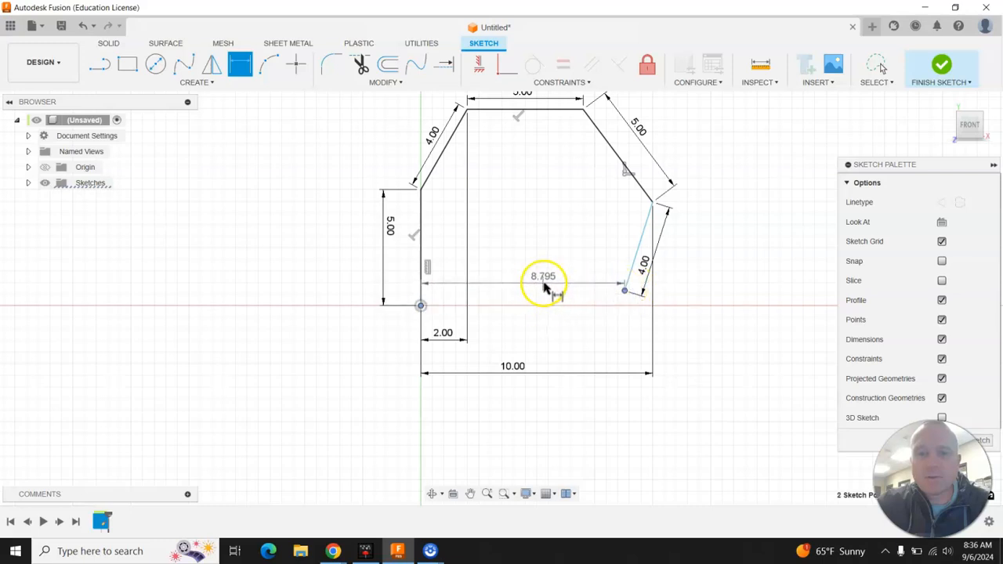
left_click(545, 280)
key("Return")
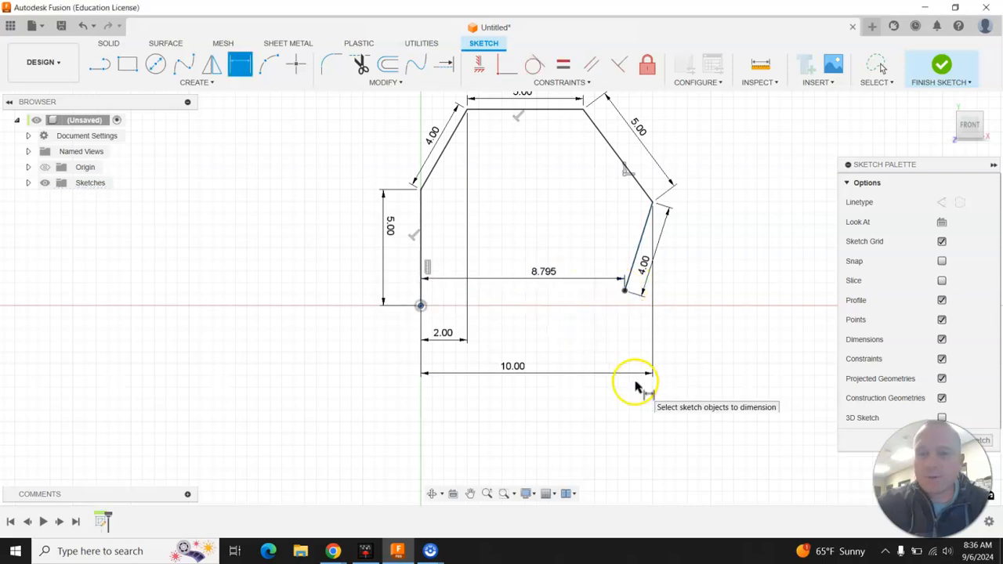
key("Escape")
left_click(547, 271)
double_click(548, 274)
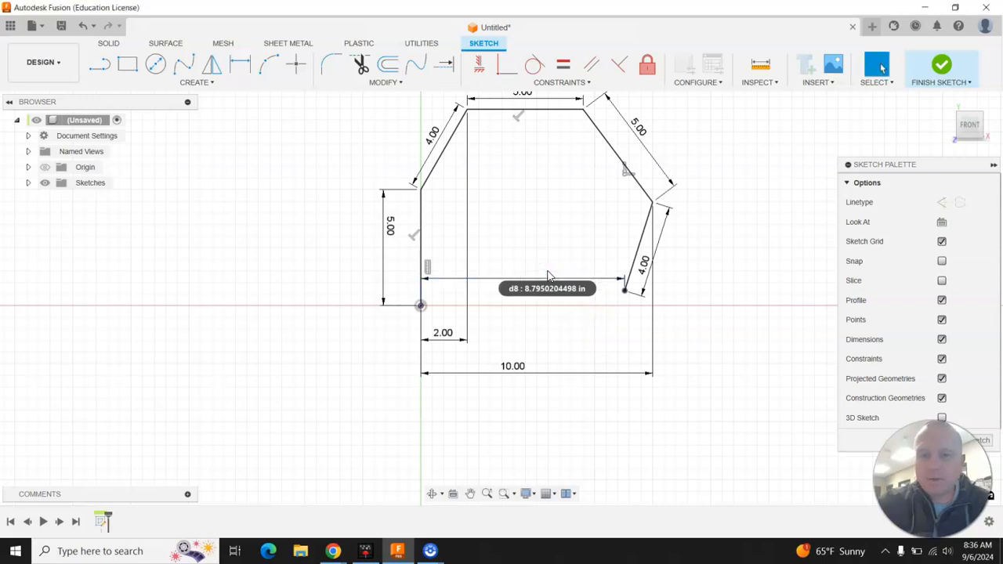
type("8")
key("Return")
left_click(628, 275)
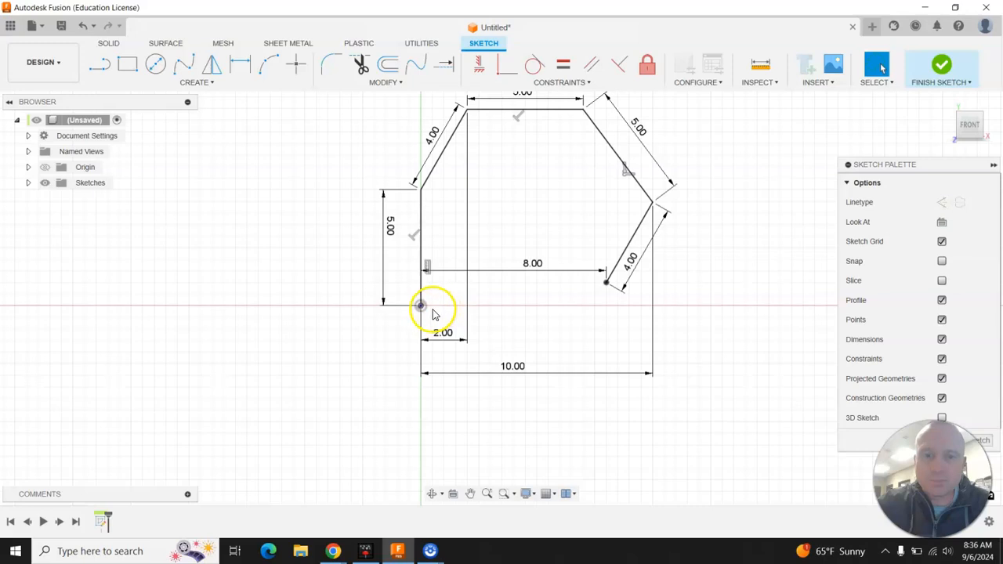
scroll(435, 314, "down", 2)
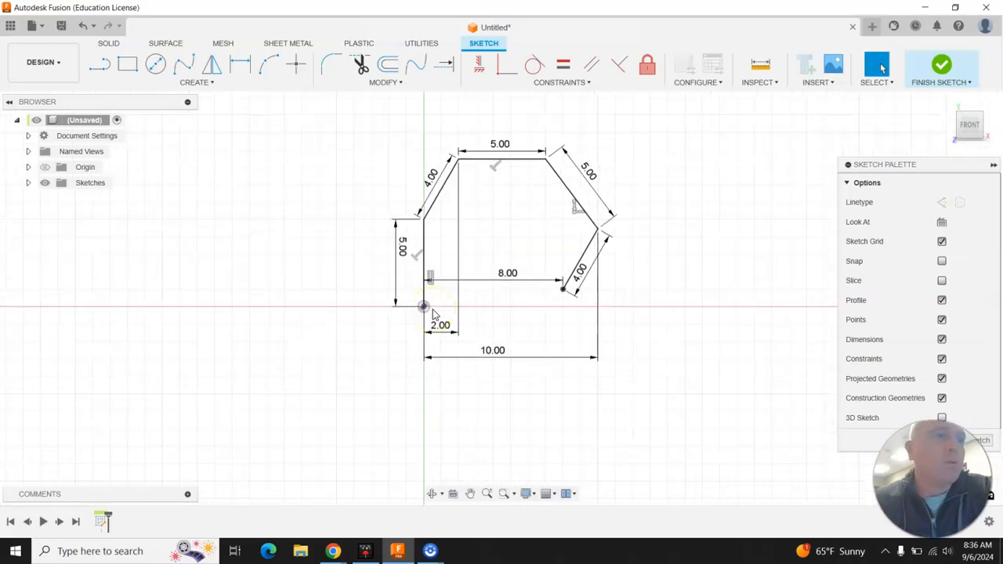
scroll(455, 145, "up", 3)
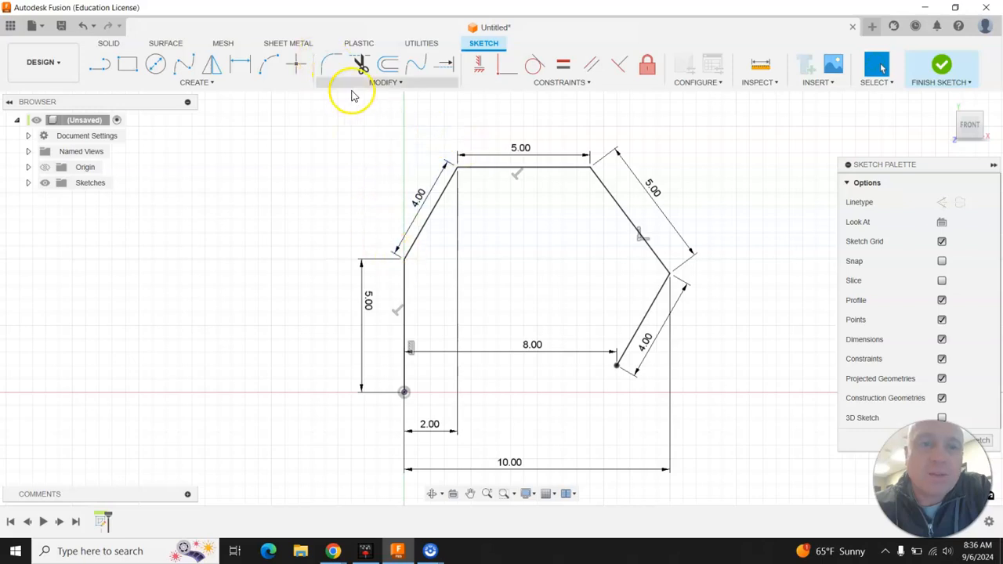
Fillet the left, top-left, top-right and right corners at 2 in, then finish the sketch
left_click(334, 65)
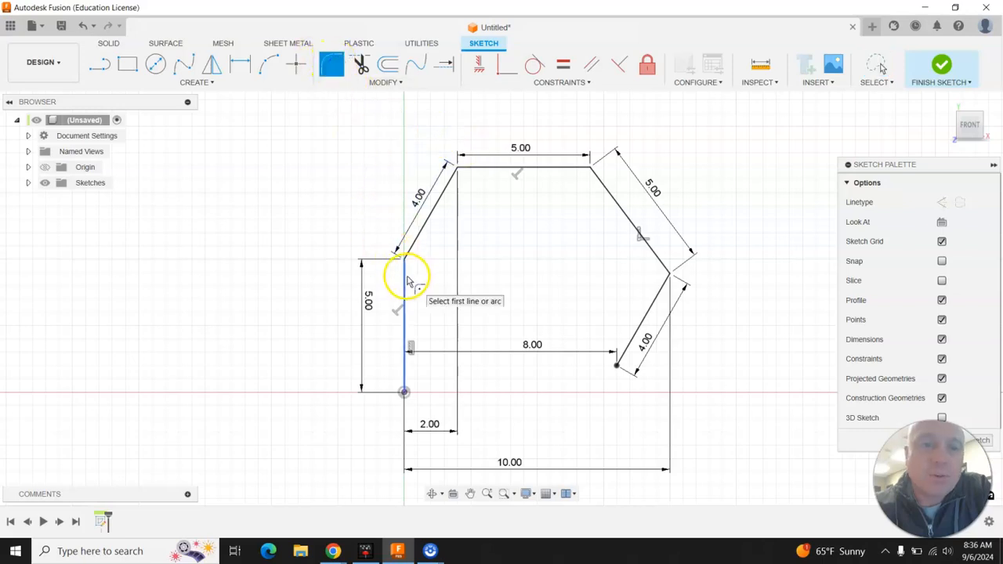
left_click(408, 252)
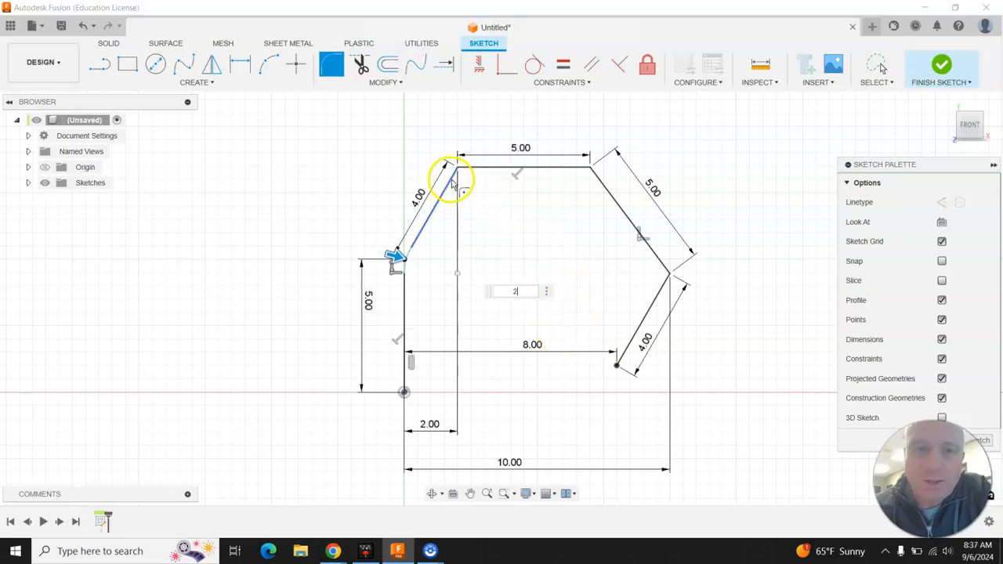
key("Return")
left_click(473, 174)
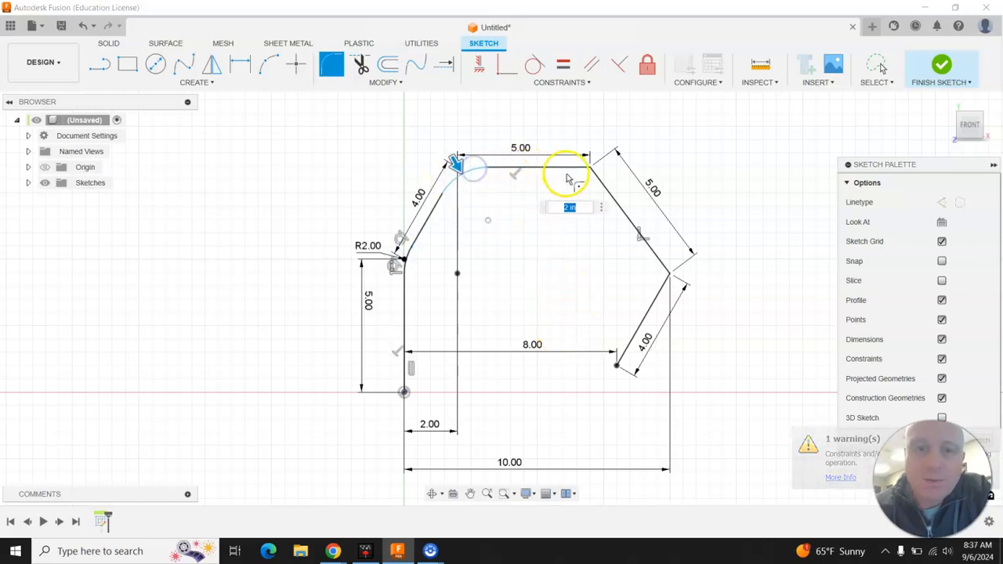
key("Return")
left_click(600, 183)
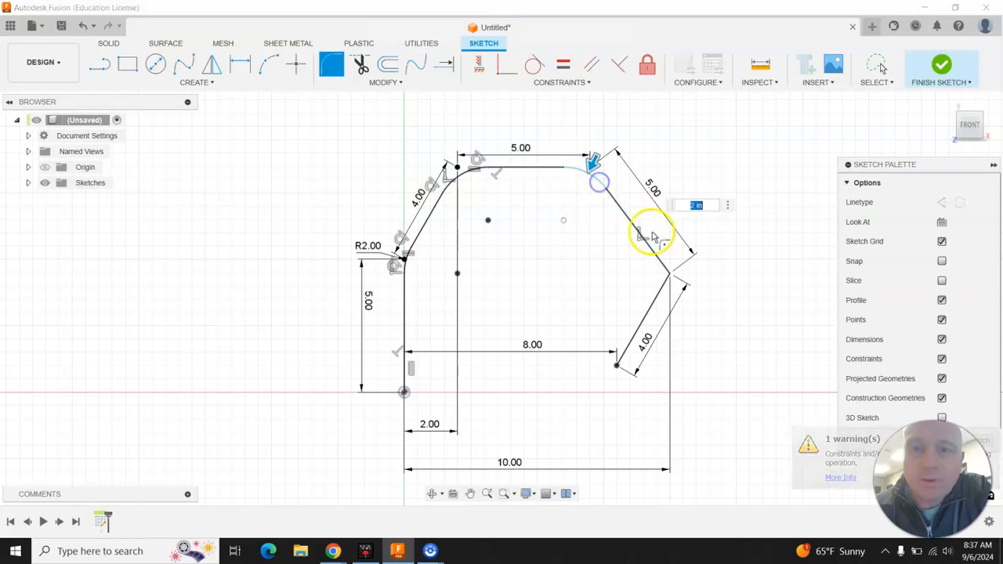
left_click(657, 257)
left_click(665, 284)
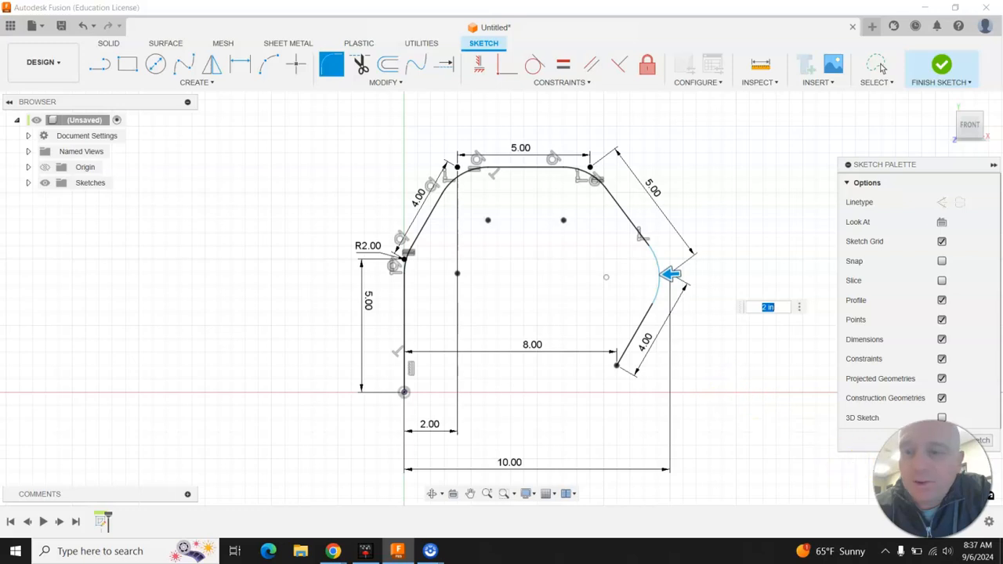
left_click(985, 441)
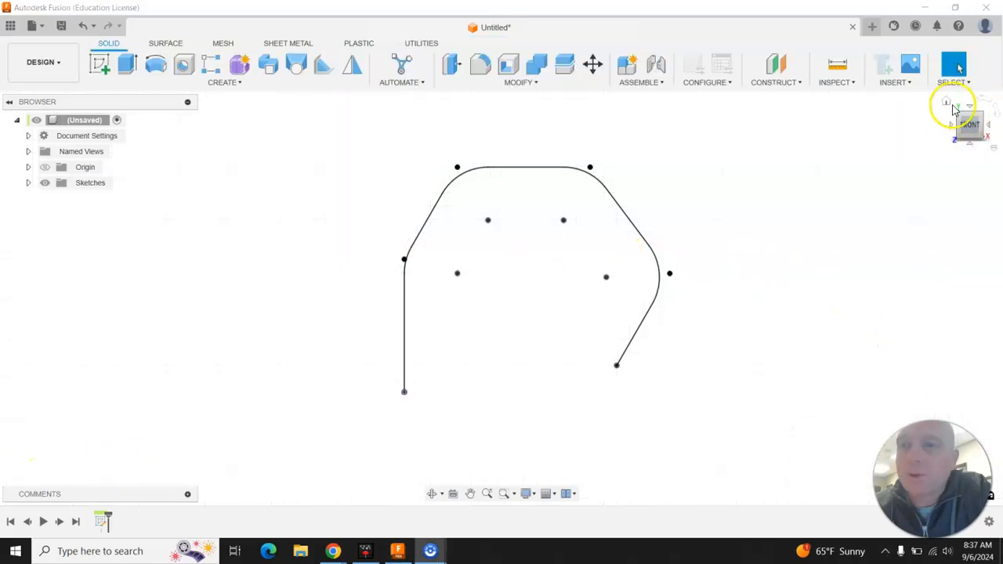
Start a new sketch on the horizontal origin plane
mouse_move(950, 104)
left_mouse_down()
mouse_move(769, 172)
mouse_move(535, 283)
left_mouse_up()
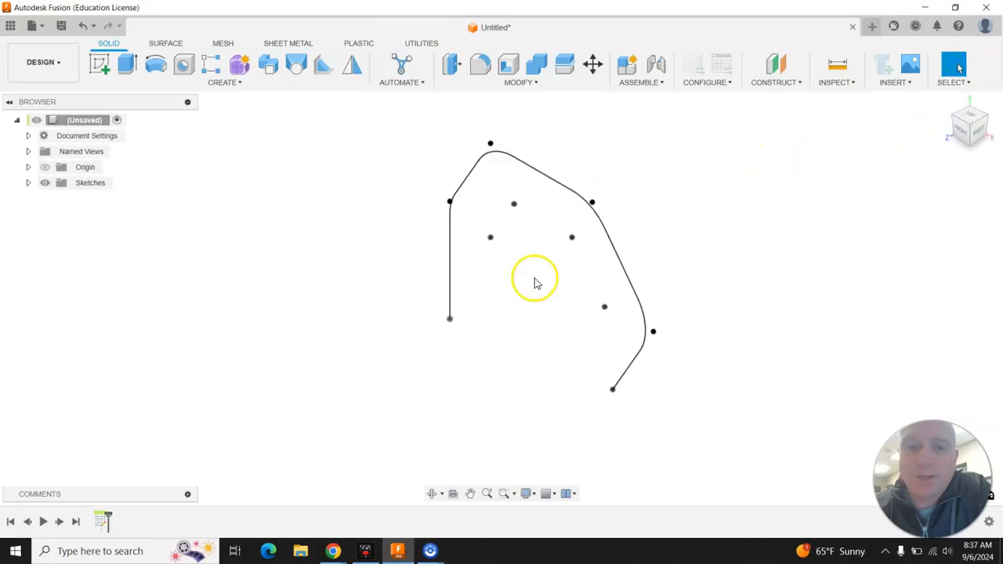
left_click(104, 67)
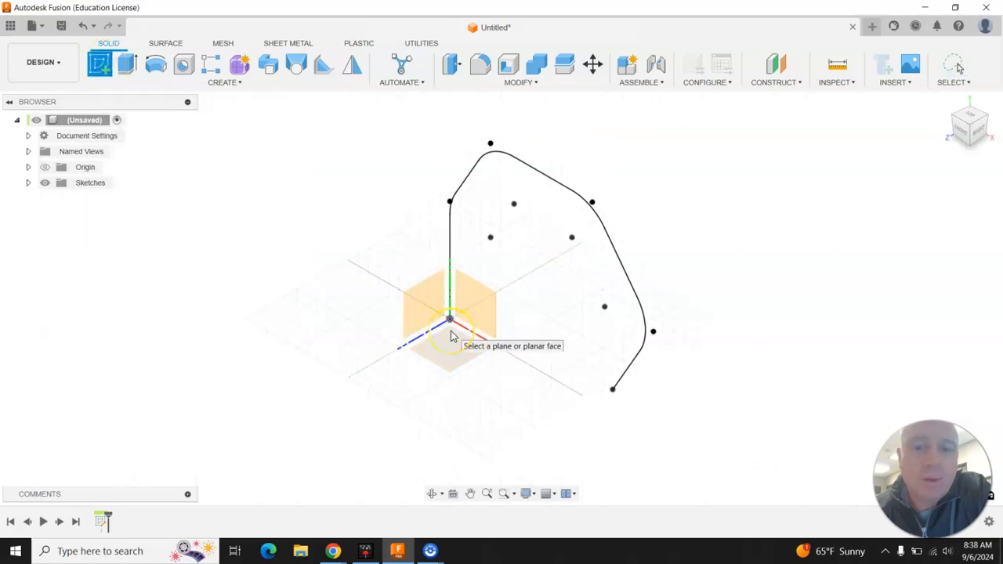
left_click(451, 335)
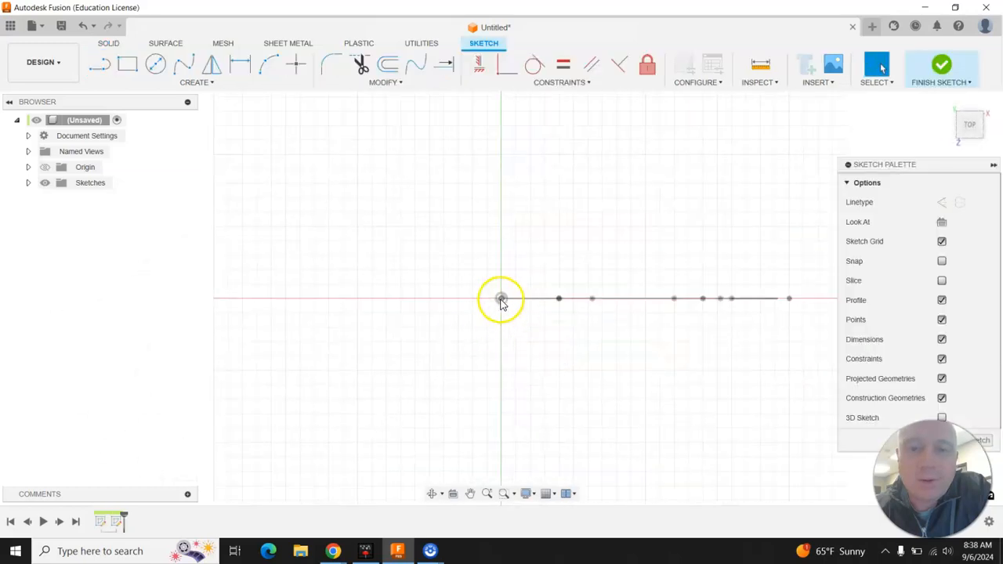
Draw a 0.5-diameter circle centred at the path's starting point and finish the sketch
left_click(159, 69)
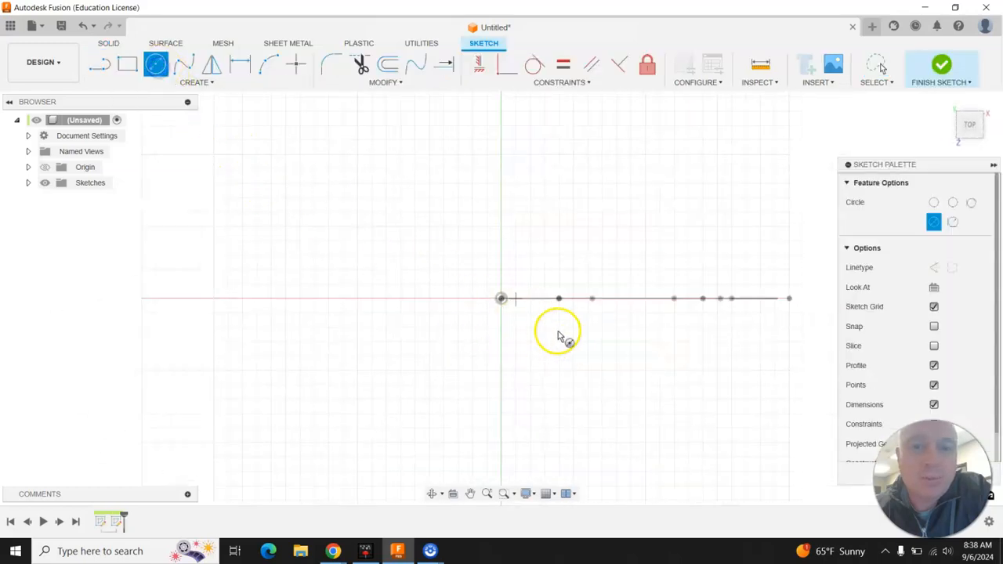
left_click(502, 299)
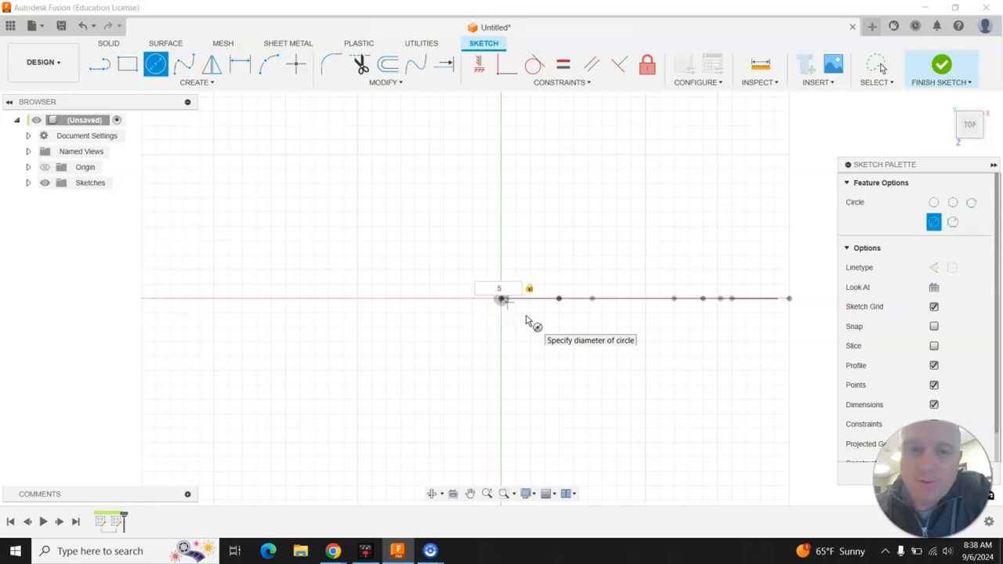
type("5")
key("Return")
key("Escape")
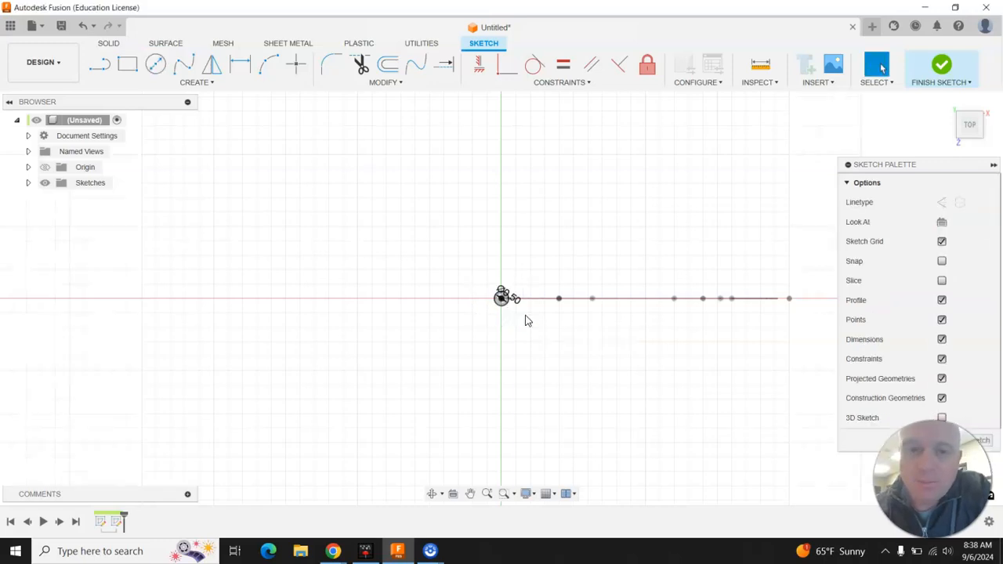
left_click(941, 67)
Set up a Sweep with the small circle as profile and the filleted line chain as path
mouse_move(969, 124)
left_mouse_down()
mouse_move(940, 134)
mouse_move(986, 127)
mouse_move(976, 119)
left_mouse_up()
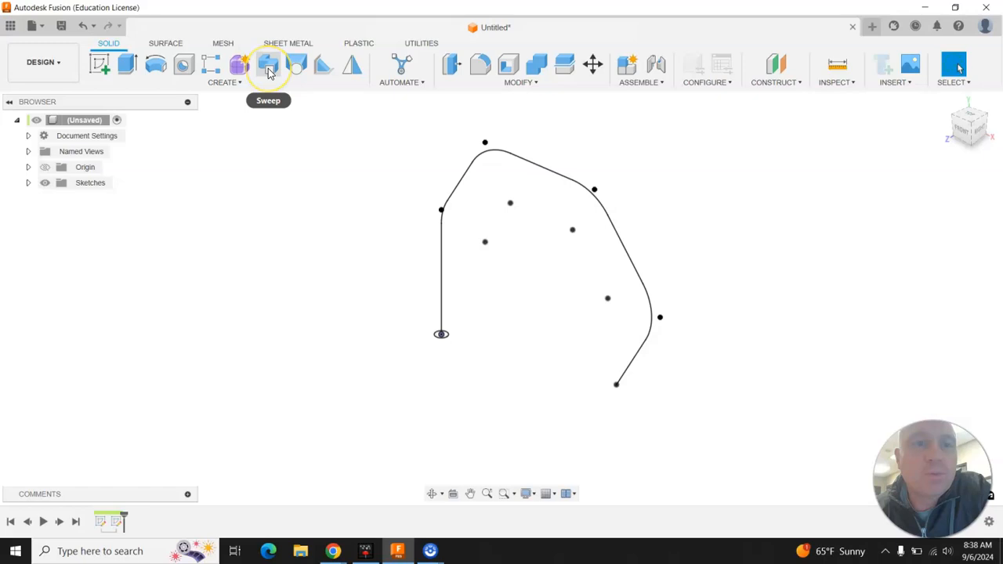
left_click(269, 66)
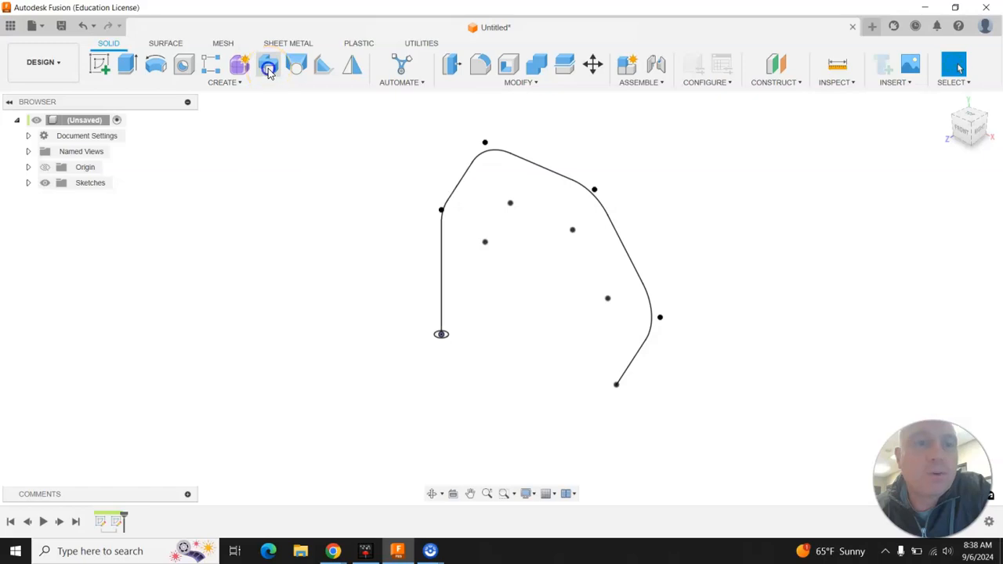
left_click(449, 272)
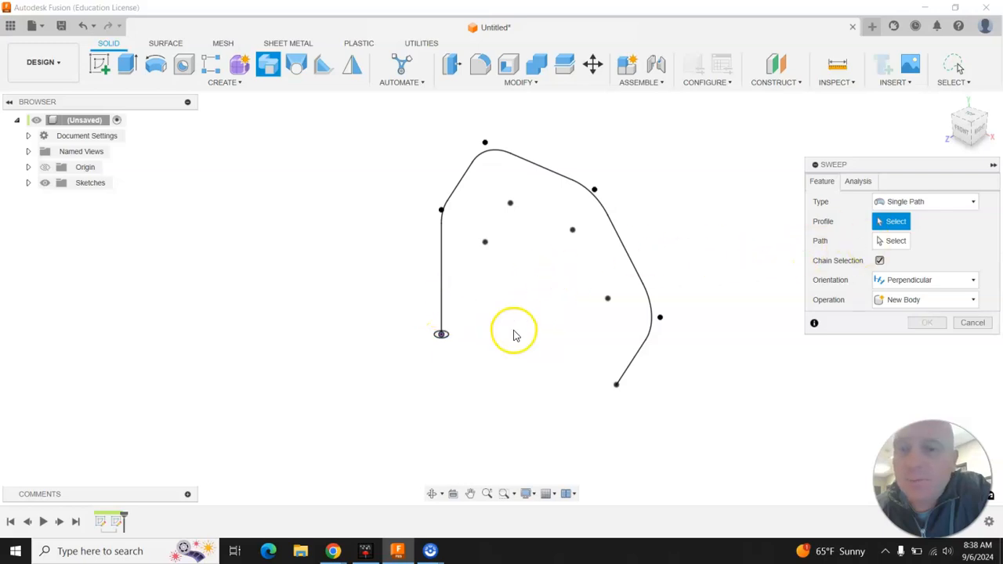
scroll(439, 333, "up", 4)
left_click(456, 342)
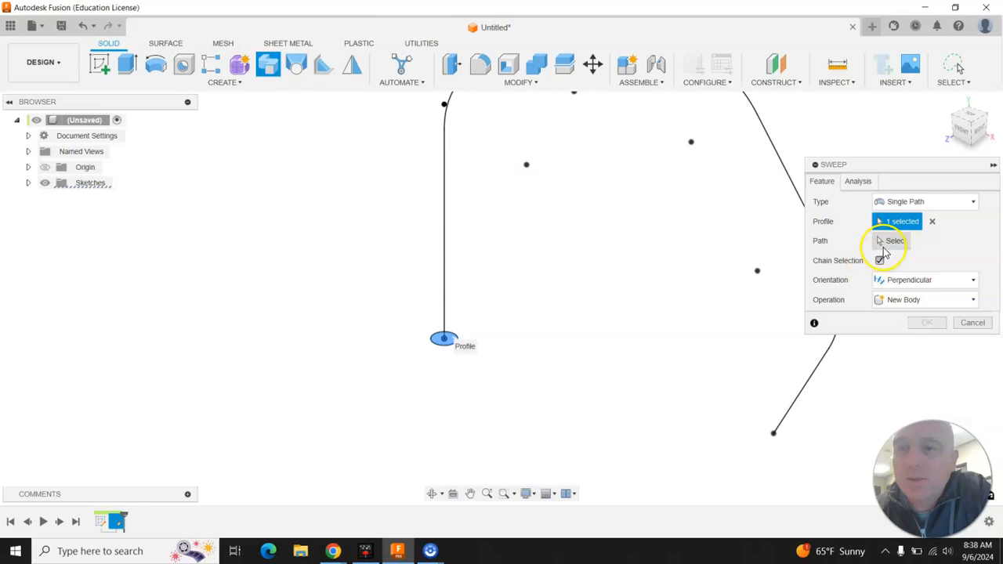
left_click(878, 244)
left_click(446, 259)
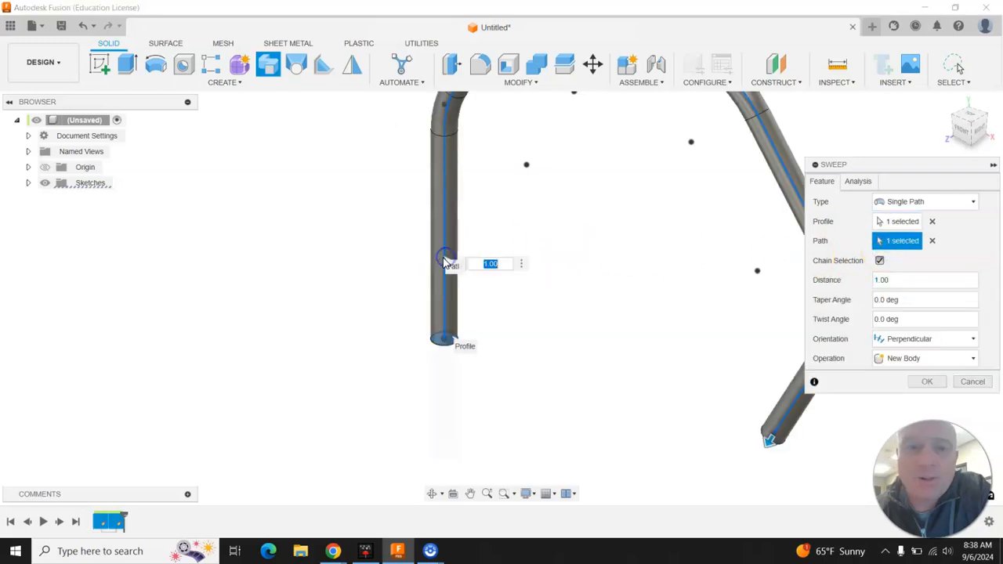
Reset the twist angle from 180 to 0 and create the swept tube body
scroll(345, 297, "down", 2)
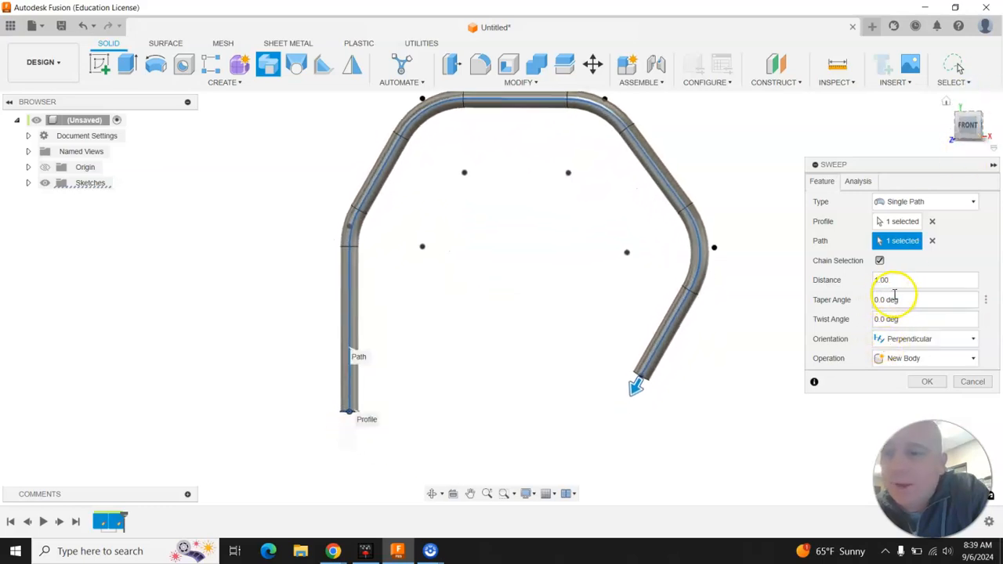
left_click(902, 320)
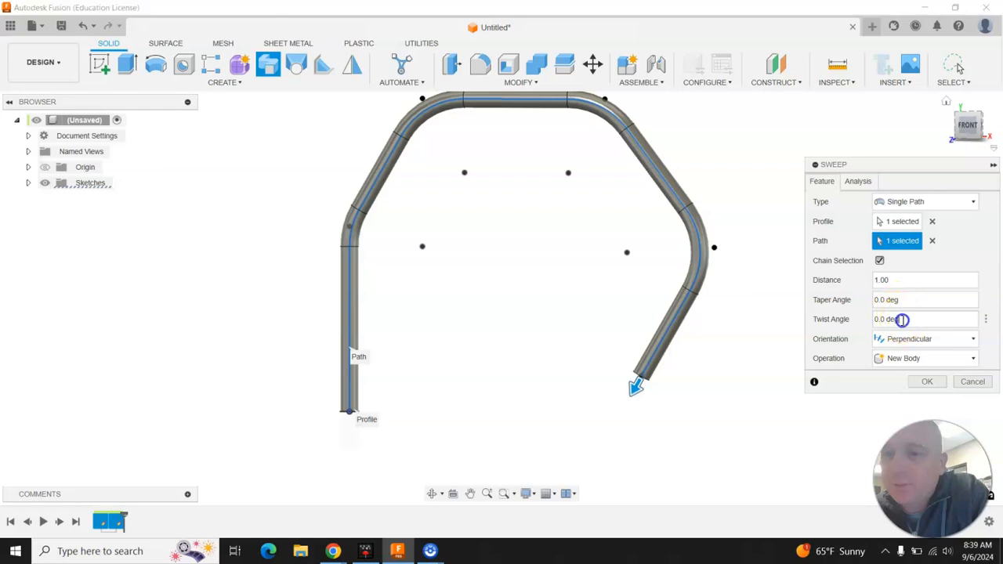
key("Tab")
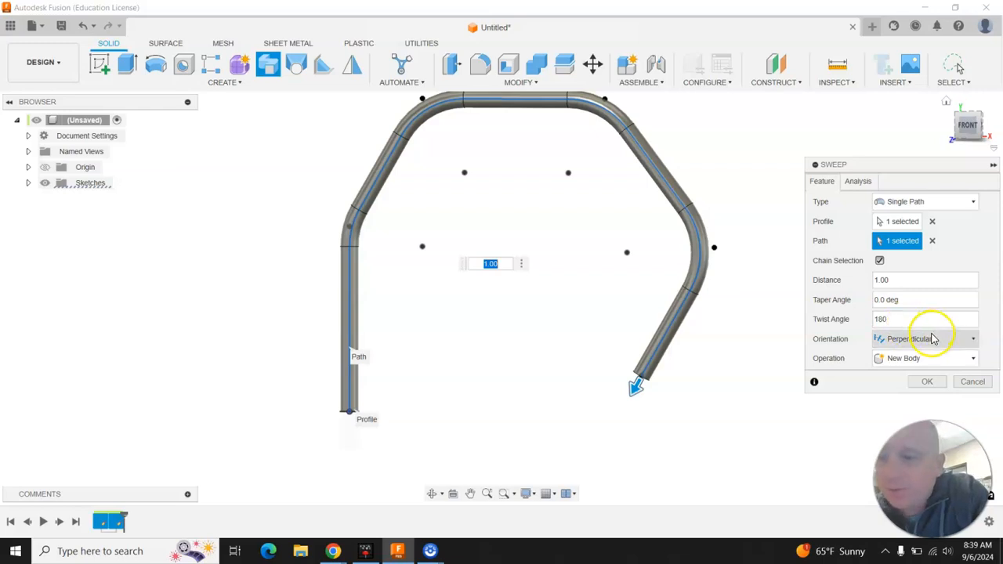
left_click_drag(913, 321, 855, 322)
type("0")
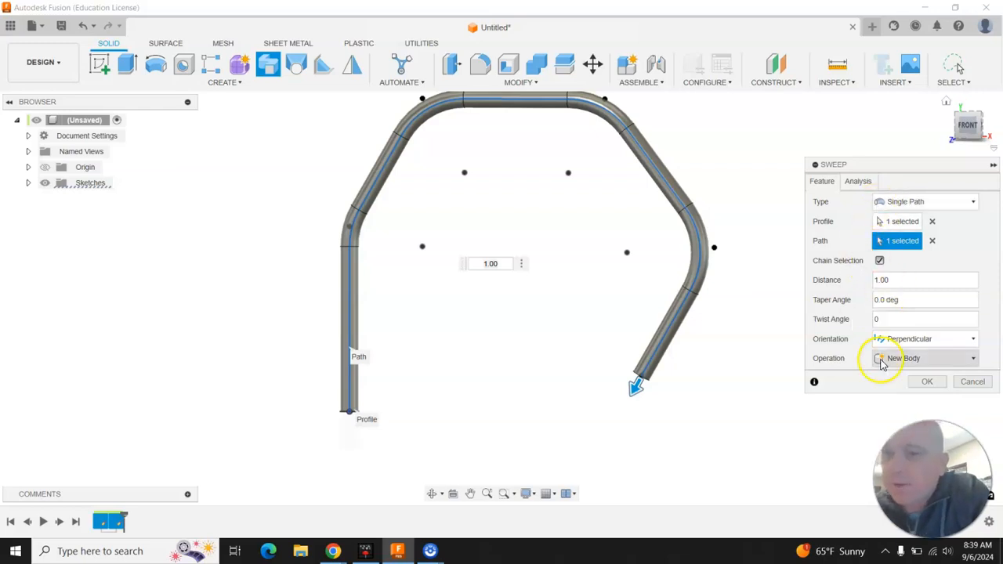
left_click(929, 383)
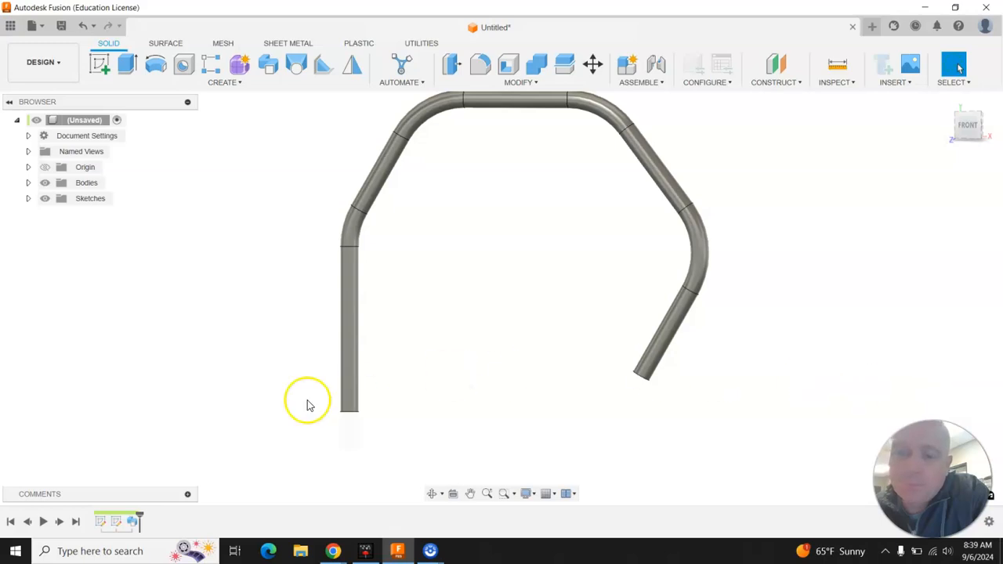